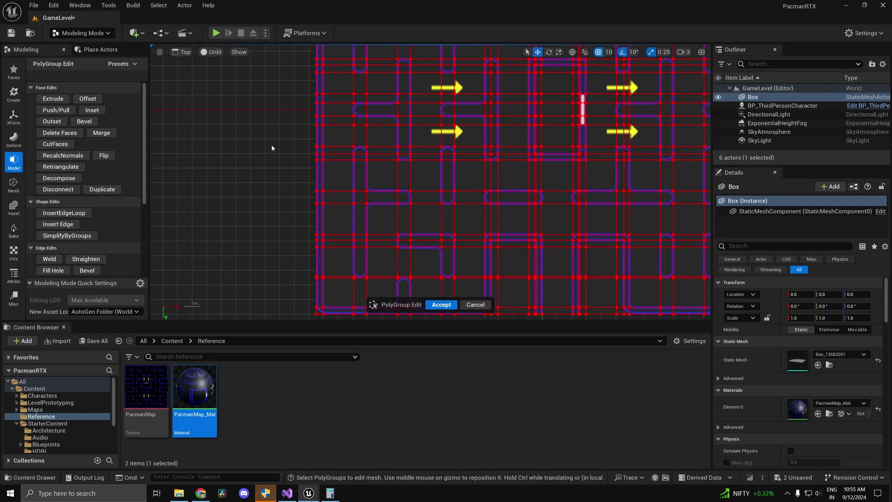
Select the top face at the maze's upper-left corner and undo its accidental rotation.
right_drag(271, 144, 276, 347)
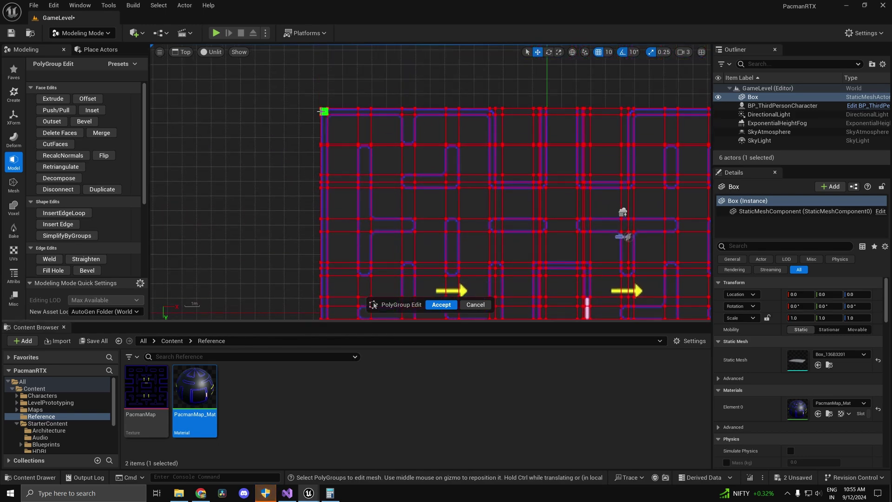
click(323, 112)
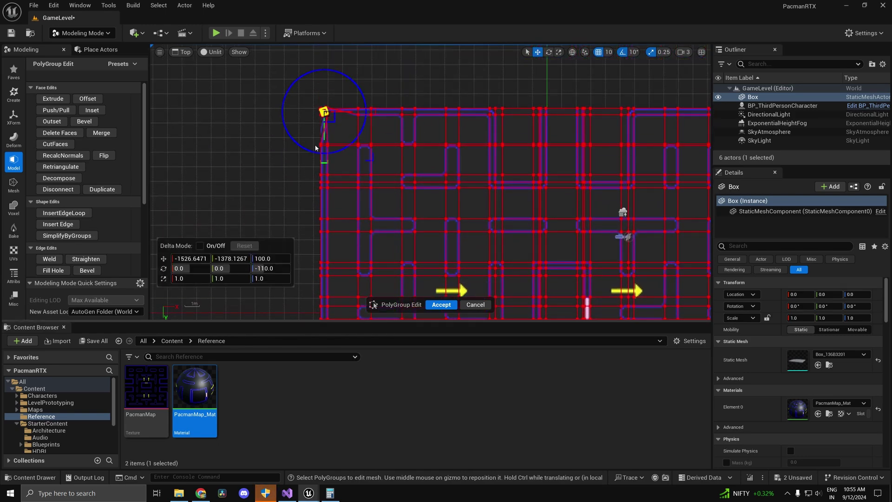
key(ctrl+z)
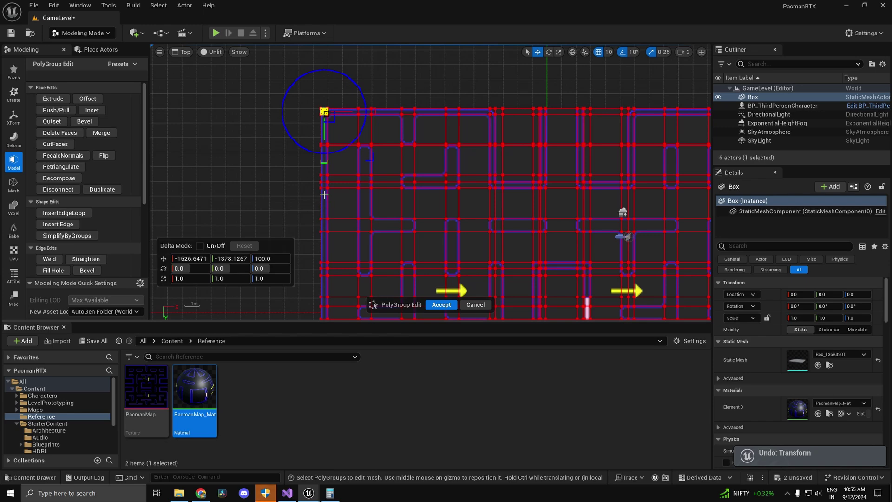
Extend the polygroup selection down the full length of the maze's left outer wall.
click(323, 194)
scroll(322, 117, up, 4)
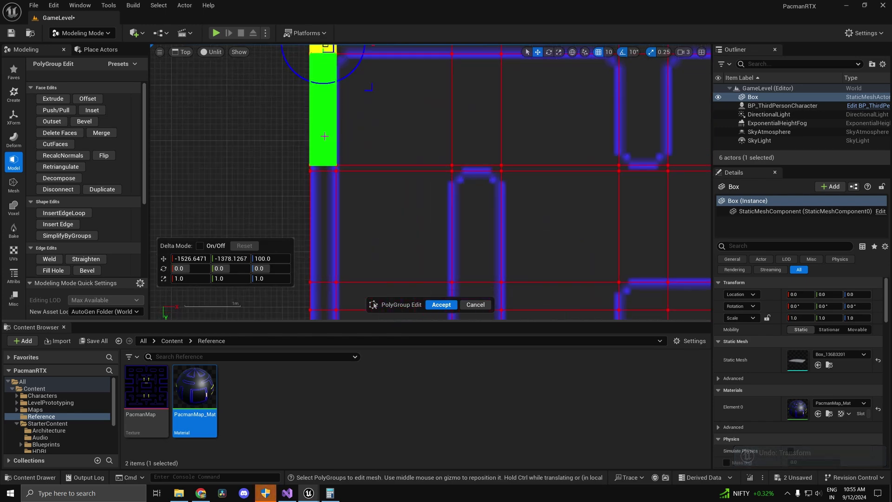
scroll(282, 140, down, 2)
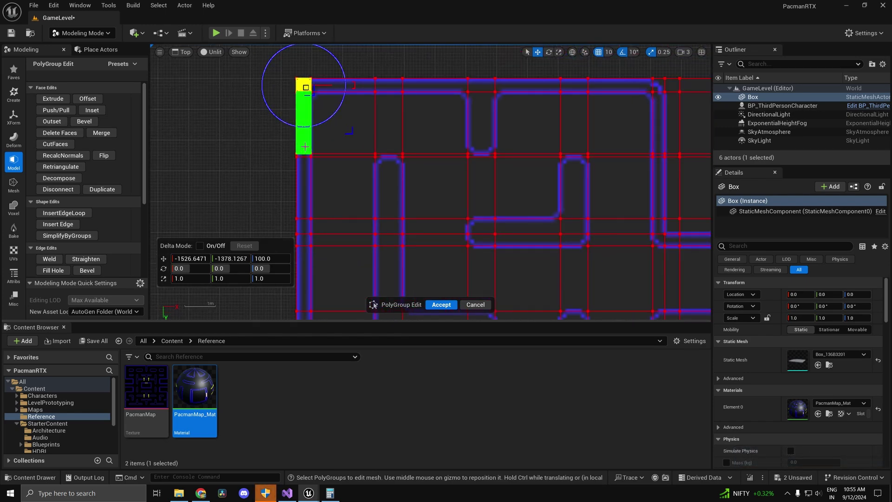
shift+drag(305, 146, 303, 232)
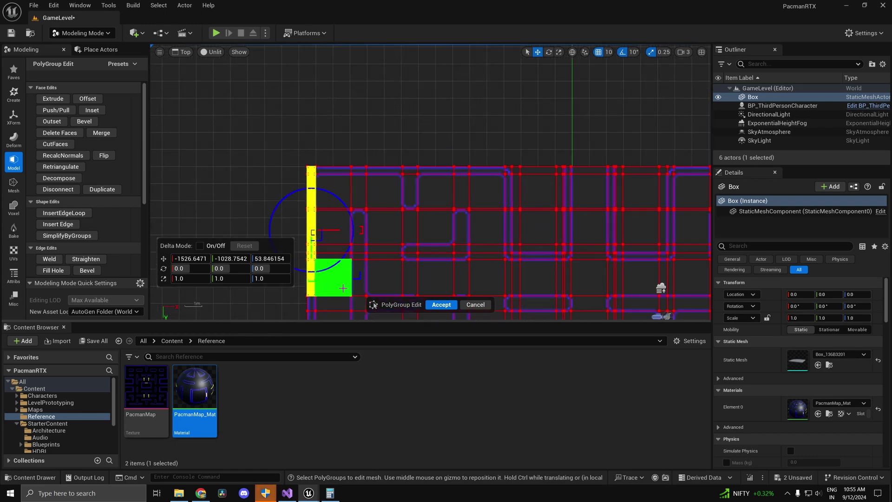
scroll(338, 148, down, 6)
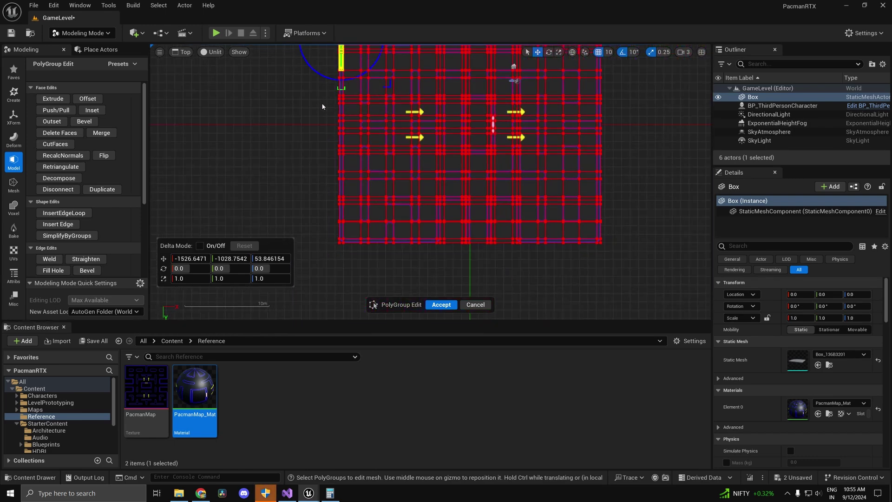
drag(324, 101, 359, 235)
scroll(335, 147, up, 5)
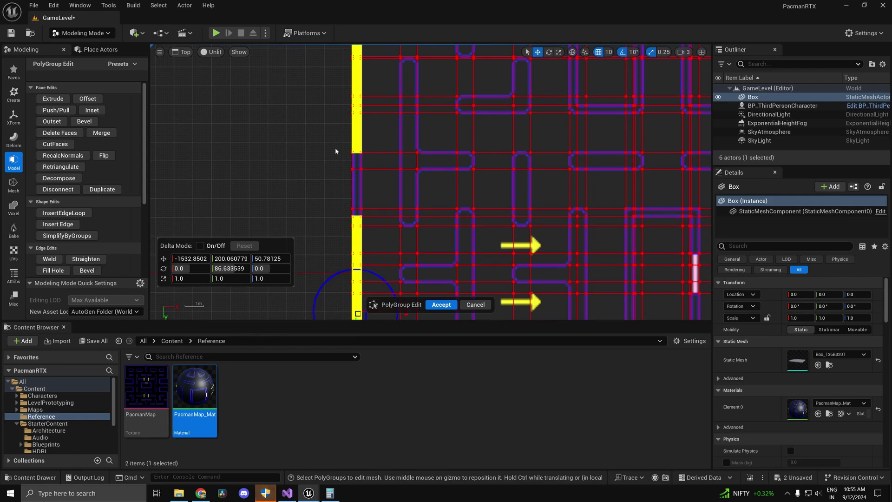
scroll(335, 245, down, 5)
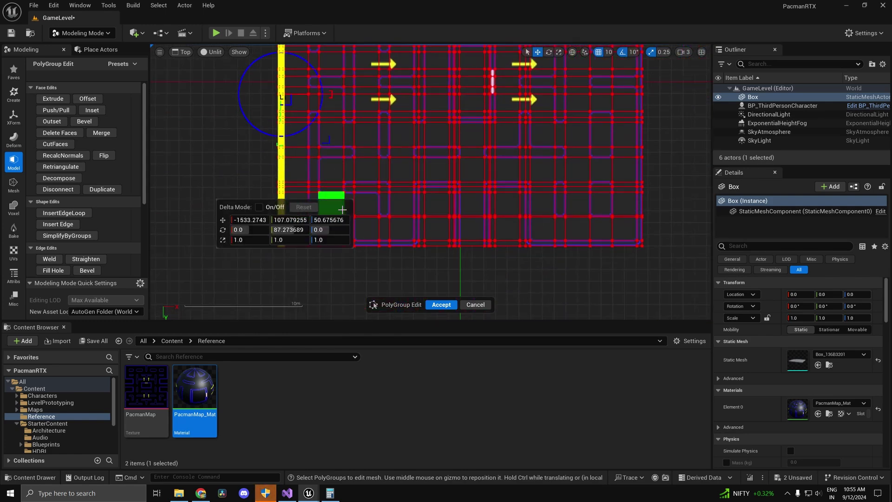
click(218, 51)
click(228, 86)
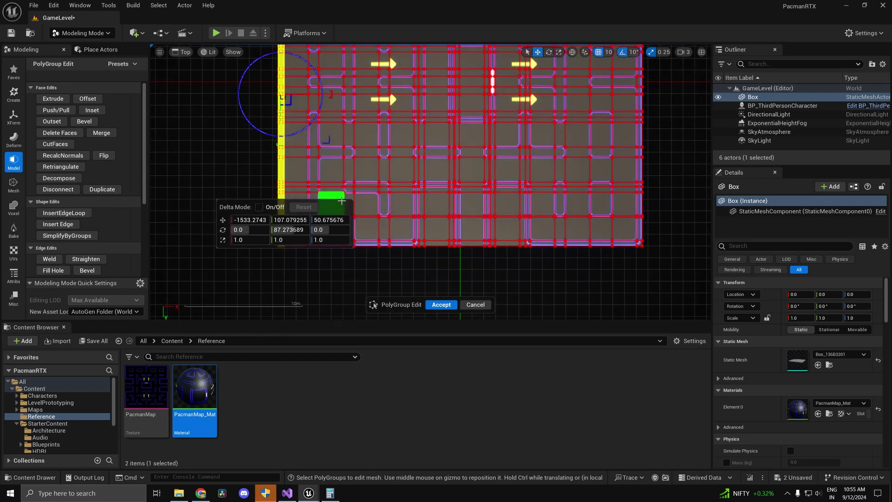
click(218, 51)
click(232, 97)
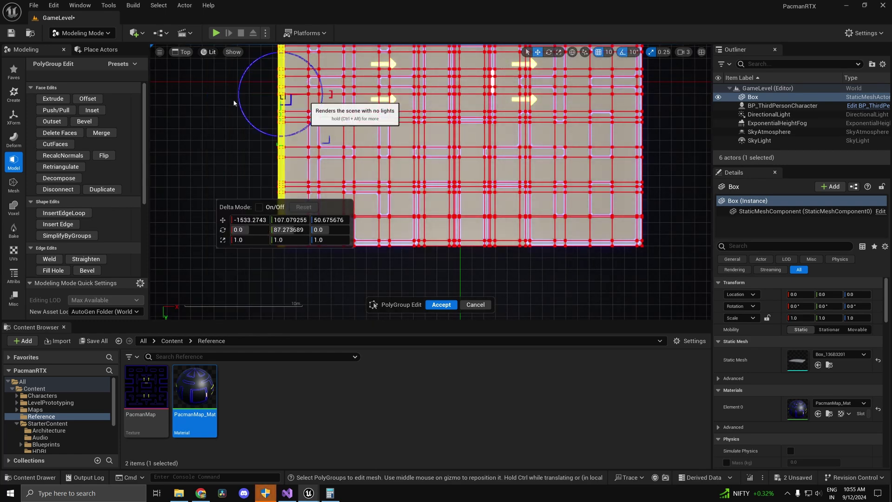
In the Perspective view, deselect the vertical side faces along the left outer wall, keeping only its top faces selected.
click(185, 52)
click(203, 65)
right_drag(234, 85, 278, 79)
right_drag(331, 169, 330, 157)
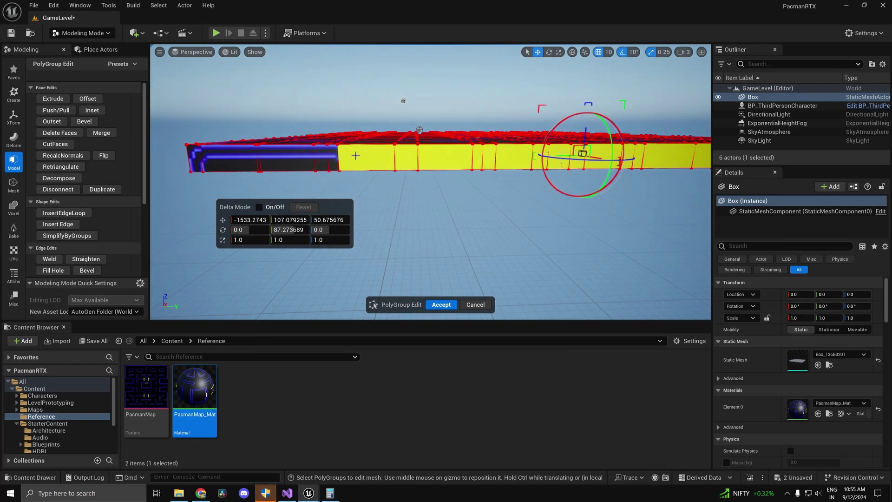
right_drag(454, 202, 451, 195)
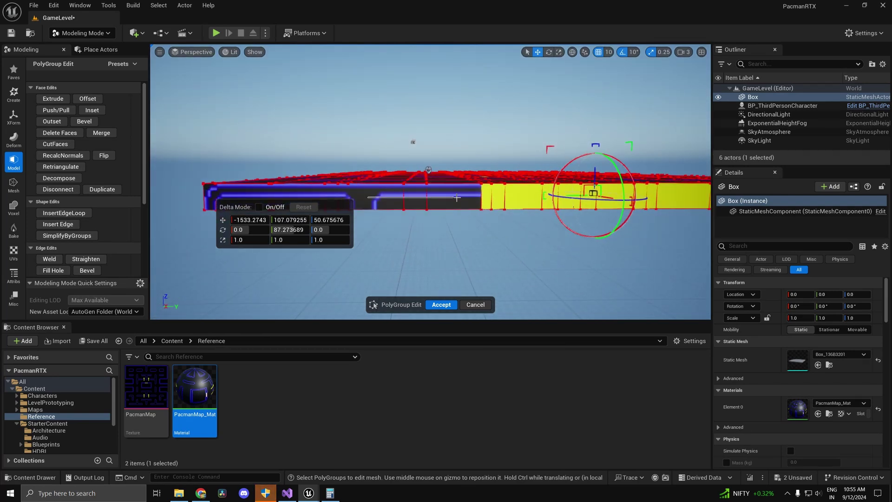
ctrl+drag(629, 195, 702, 196)
mouse_move(702, 196)
right_down()
mouse_move(651, 193)
mouse_move(688, 197)
right_up()
right_drag(323, 188, 328, 189)
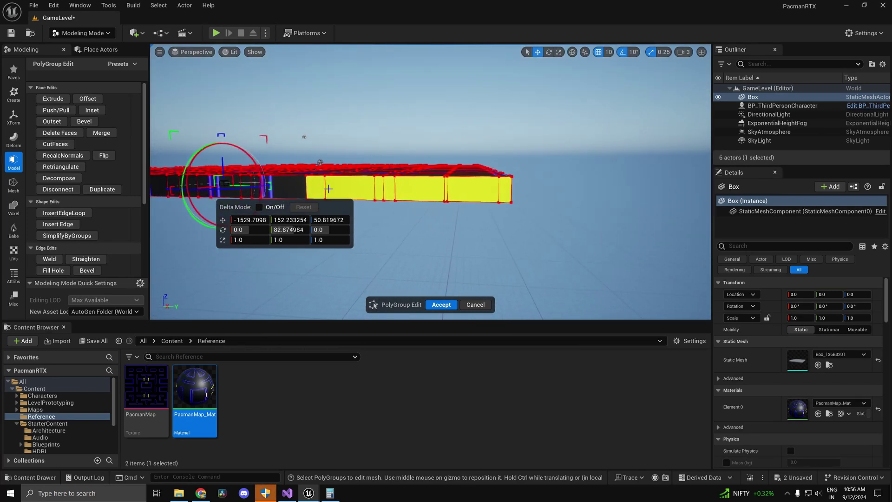
click(485, 192)
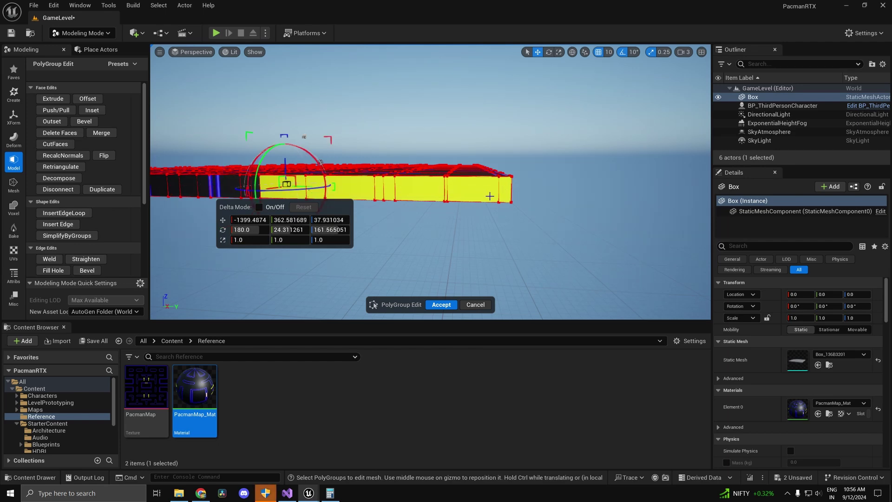
ctrl+drag(396, 187, 280, 189)
mouse_move(420, 188)
right_down()
mouse_move(316, 227)
mouse_move(413, 197)
mouse_move(443, 205)
mouse_move(409, 195)
mouse_move(425, 197)
right_up()
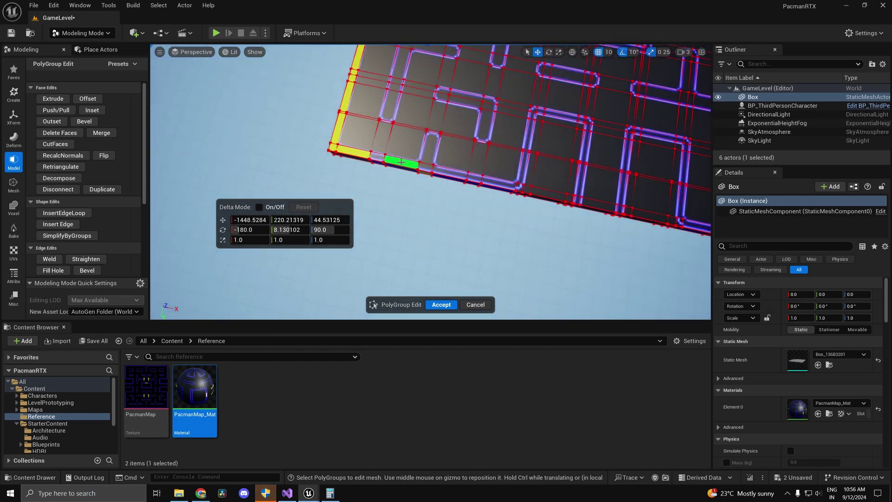
In the Top view, add the left run of the bottom outer wall and its first inverted-U notch to the selection.
click(195, 51)
click(191, 69)
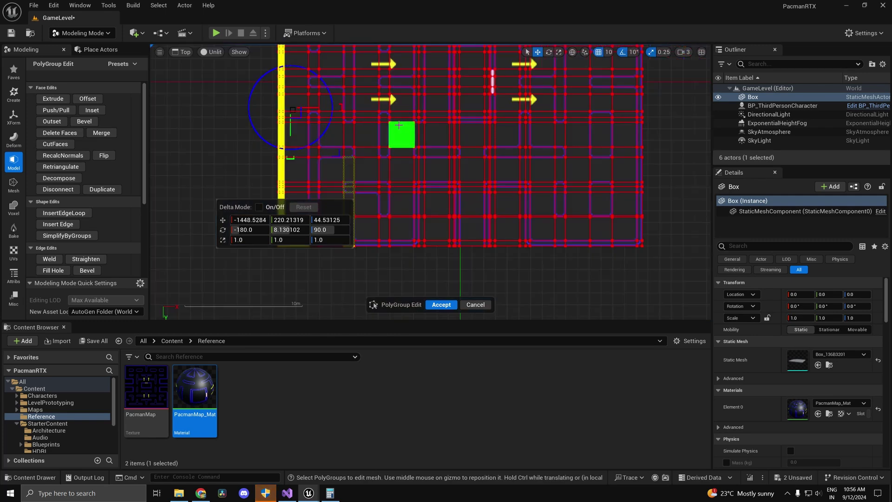
scroll(429, 123, up, 2)
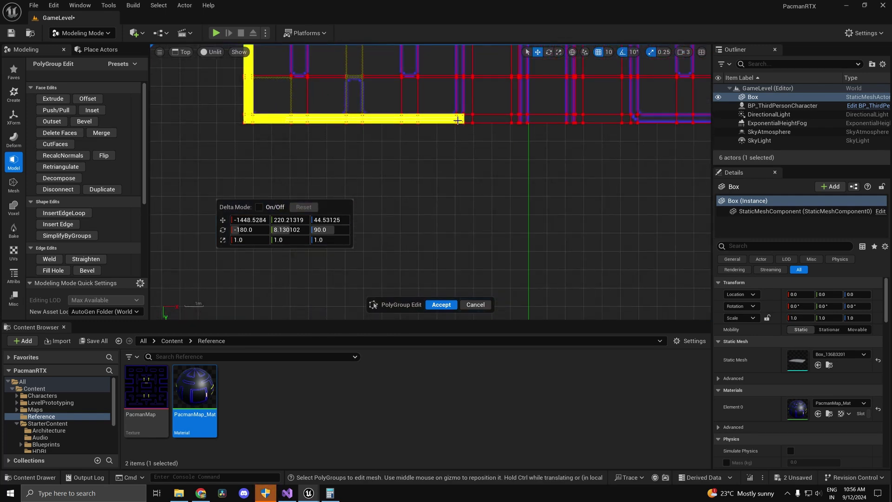
right_drag(508, 132, 467, 225)
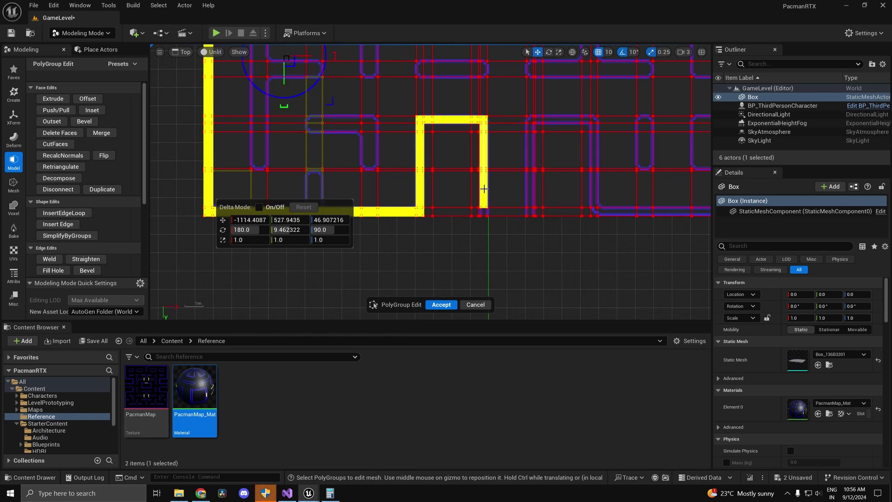
shift+drag(486, 212, 486, 213)
Add the bottom wall's right run, the right outer wall, and the top wall's right run with its U-shaped notch to the selection.
right_drag(546, 196, 370, 213)
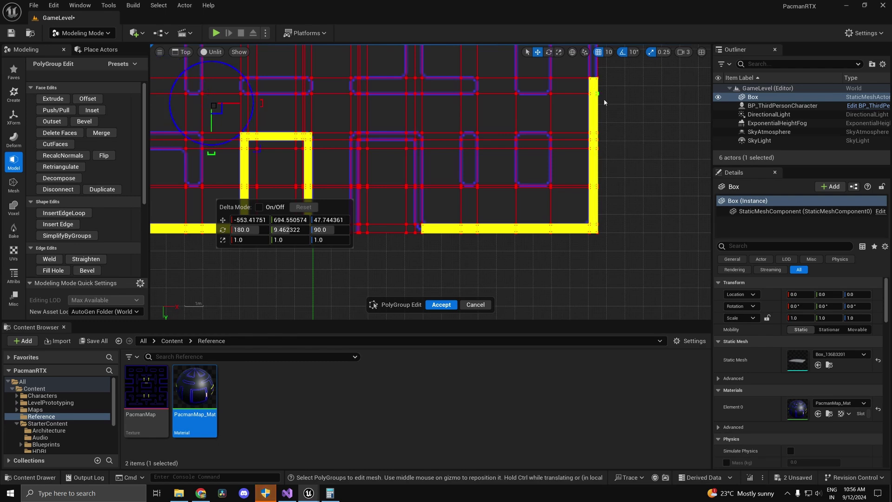
right_drag(603, 99, 558, 302)
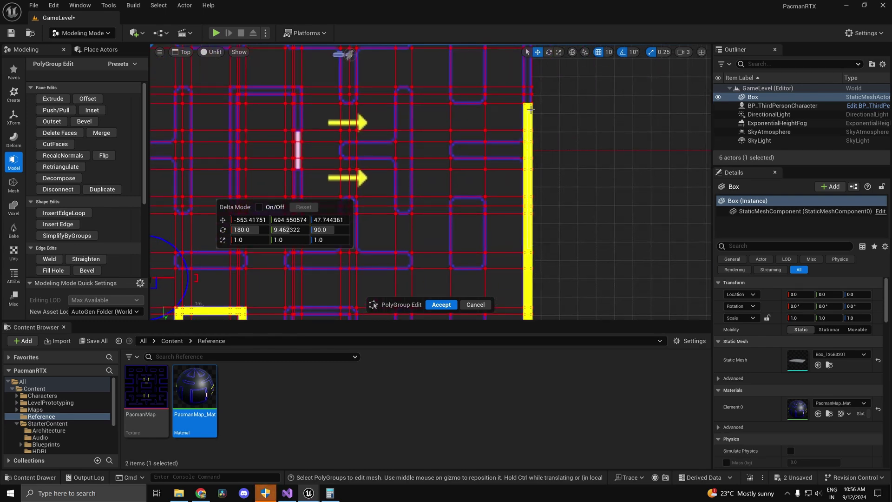
right_drag(529, 73, 578, 251)
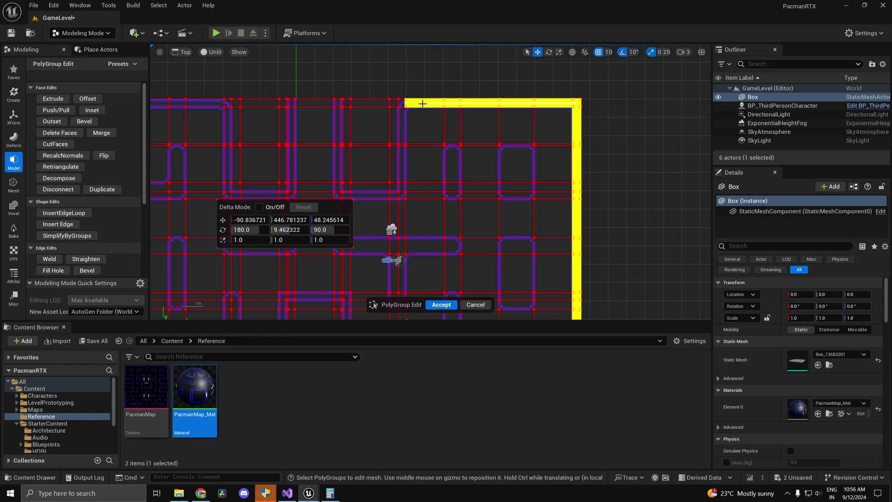
shift+click(403, 105)
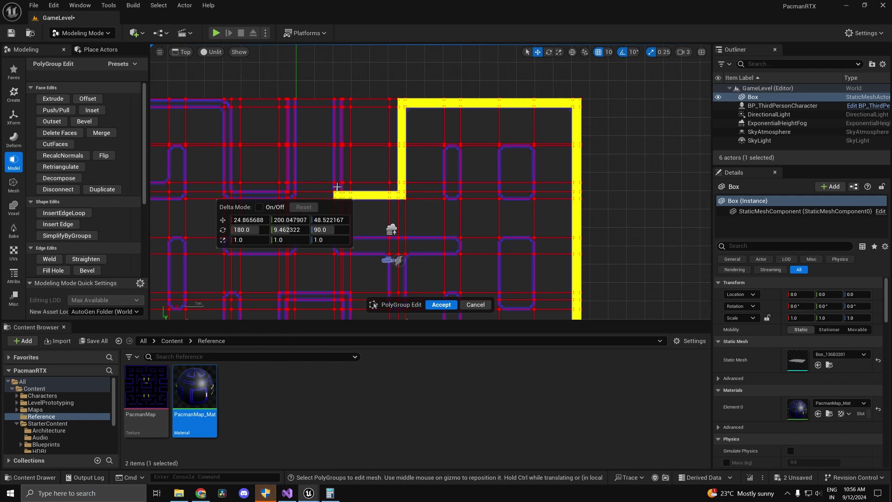
shift+drag(337, 103, 338, 102)
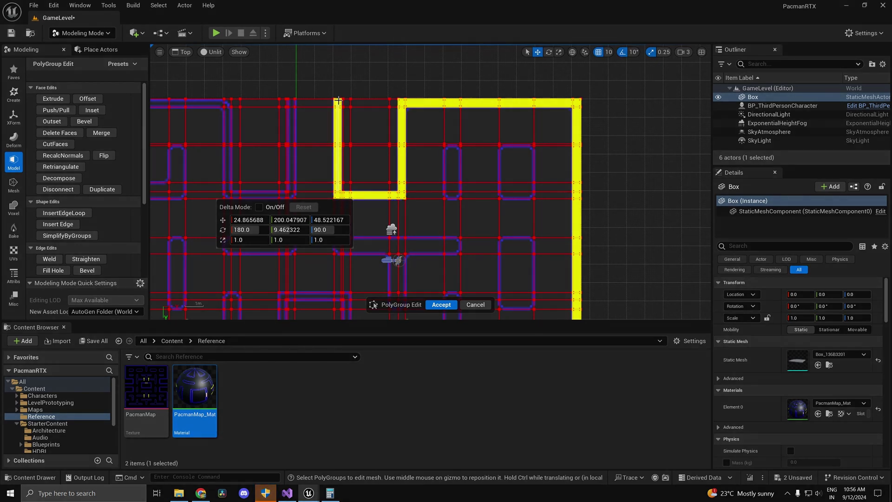
Add the second U-shaped notch left of the top centre and the top outer wall's left run to the selection.
right_drag(373, 149, 435, 143)
scroll(436, 143, up, 5)
right_drag(307, 151, 458, 123)
right_drag(458, 164, 458, 269)
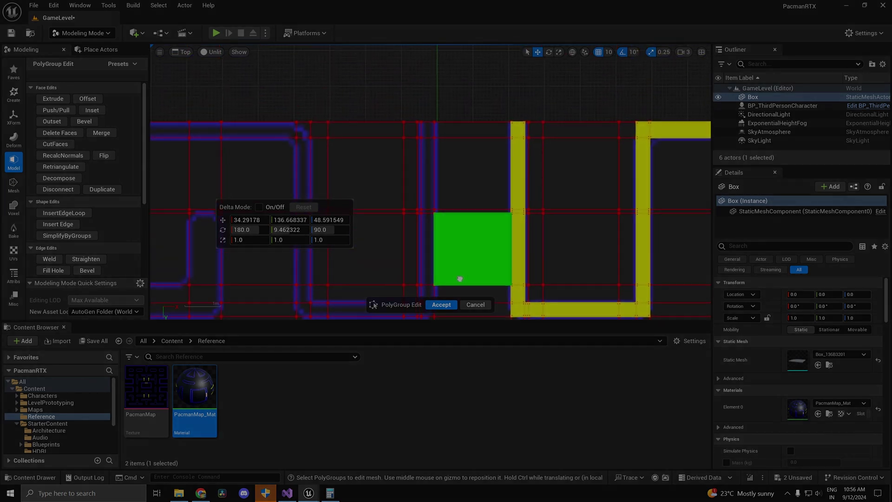
shift+drag(424, 128, 426, 292)
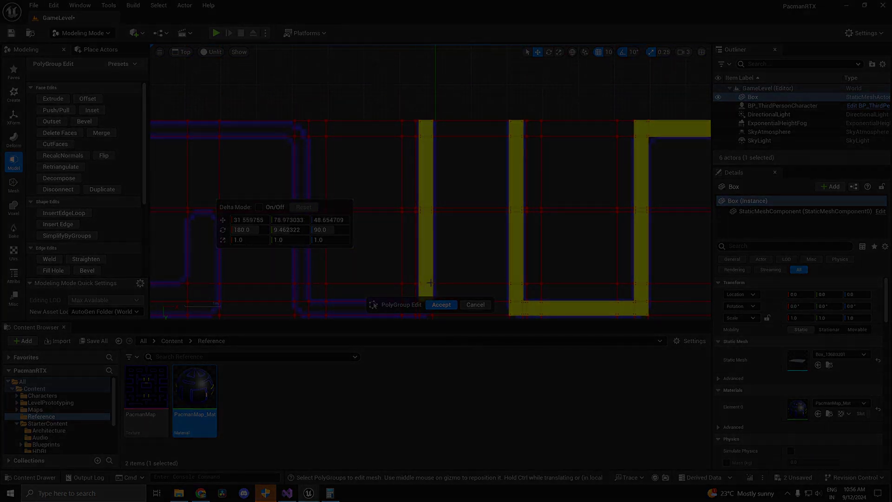
right_drag(469, 252, 523, 115)
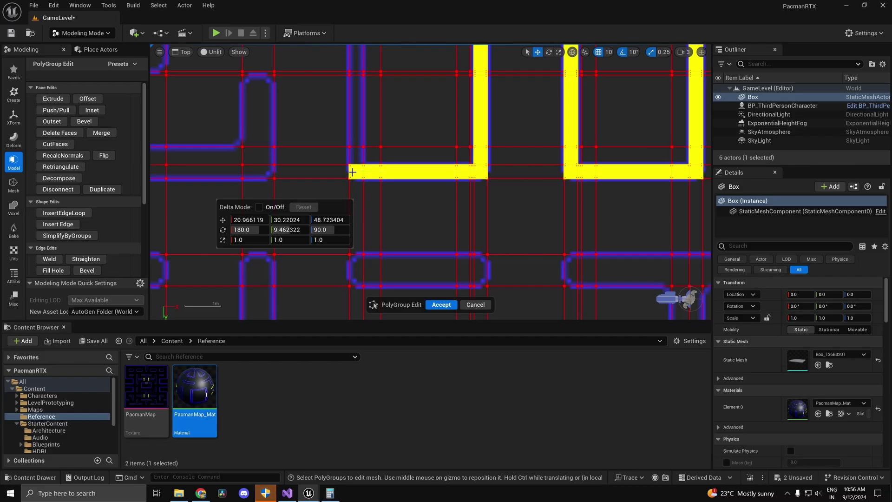
scroll(392, 153, down, 2)
right_drag(370, 145, 551, 113)
shift+drag(537, 122, 238, 124)
Add the short stub hanging from the top-left wall and the L-shaped wall below it to the selection.
shift+click(344, 162)
right_drag(420, 229, 441, 123)
shift+drag(485, 119, 473, 197)
shift+drag(473, 197, 370, 183)
Add the long vertical wall beside the left outer wall and its rightward branch to the selection.
scroll(395, 219, down, 6)
right_drag(356, 173, 486, 135)
scroll(485, 135, up, 3)
shift+drag(481, 102, 481, 260)
right_drag(503, 256, 438, 169)
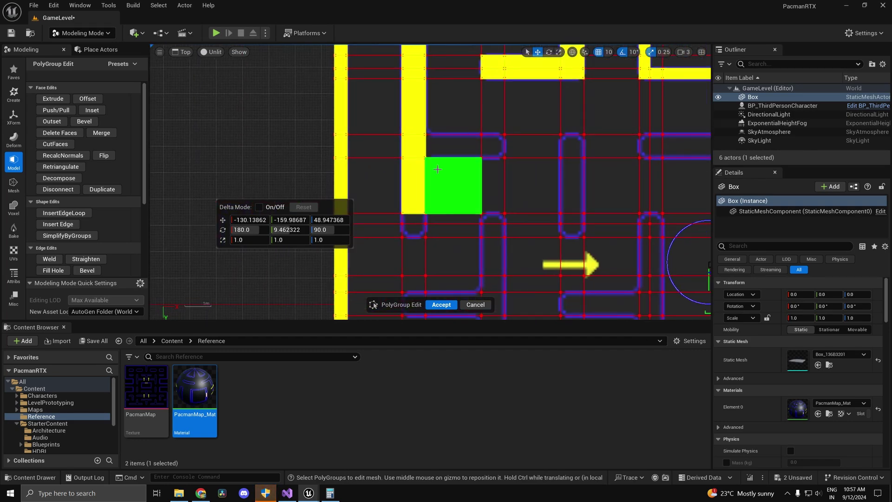
shift+drag(415, 197, 413, 230)
shift+drag(418, 147, 495, 149)
Add the short vertical wall and the neighbouring left-pointing T-shaped wall in the maze's left half to the selection.
shift+drag(571, 144, 574, 231)
right_drag(583, 236, 551, 134)
shift+drag(462, 116, 469, 256)
shift+drag(455, 203, 377, 200)
right_drag(480, 53, 492, 200)
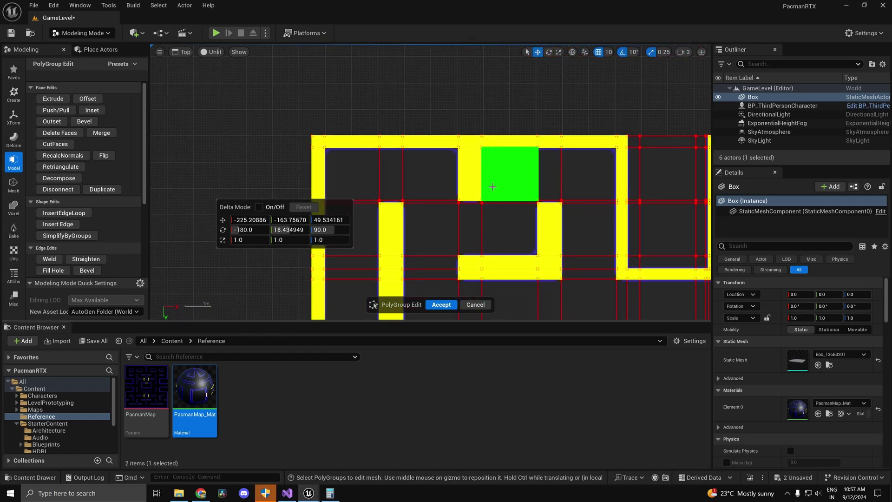
Add the second inverted-U notch of the bottom outer wall, right of the centre, to the selection.
scroll(493, 187, down, 5)
right_drag(650, 251, 575, 119)
right_drag(478, 311, 500, 217)
scroll(500, 217, up, 3)
shift+click(407, 92)
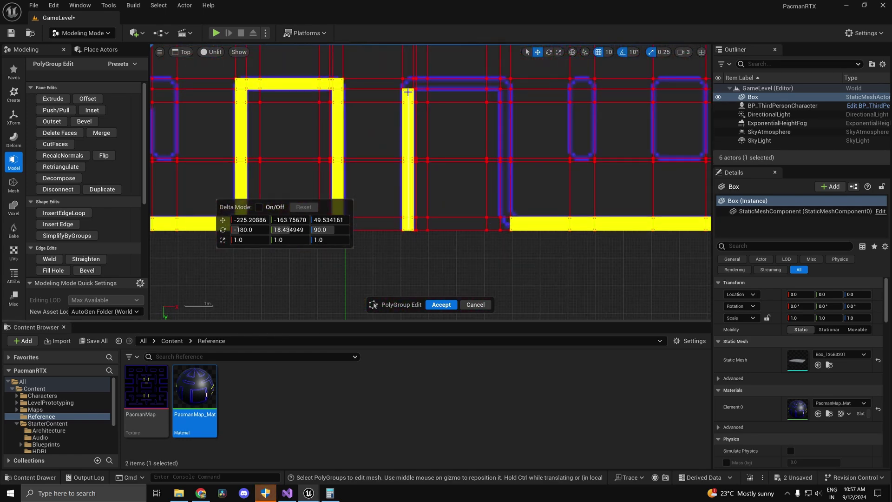
shift+drag(505, 213, 506, 226)
Add the narrow vertical block and the two wide rectangular blocks in the maze's lower-right area to the selection.
right_drag(597, 134, 462, 255)
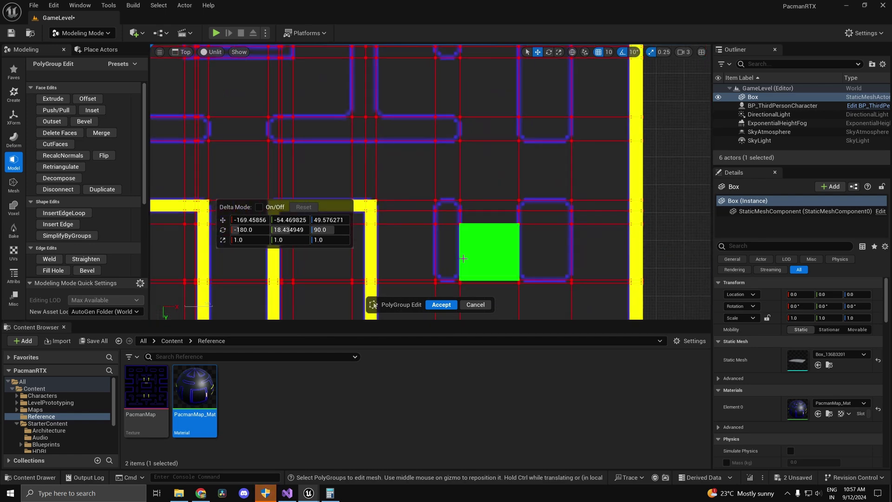
shift+drag(447, 206, 448, 280)
shift+drag(544, 206, 546, 279)
right_drag(555, 186, 556, 179)
right_drag(544, 53, 535, 158)
shift+drag(536, 137, 536, 228)
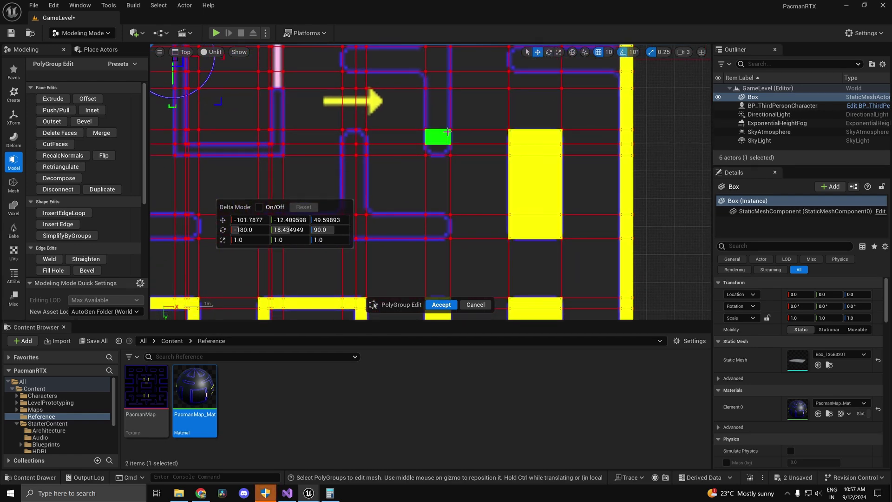
Add the inverted T-shaped wall above the second bottom notch to the selection.
scroll(471, 141, down, 7)
scroll(416, 206, up, 6)
shift+drag(338, 145, 509, 150)
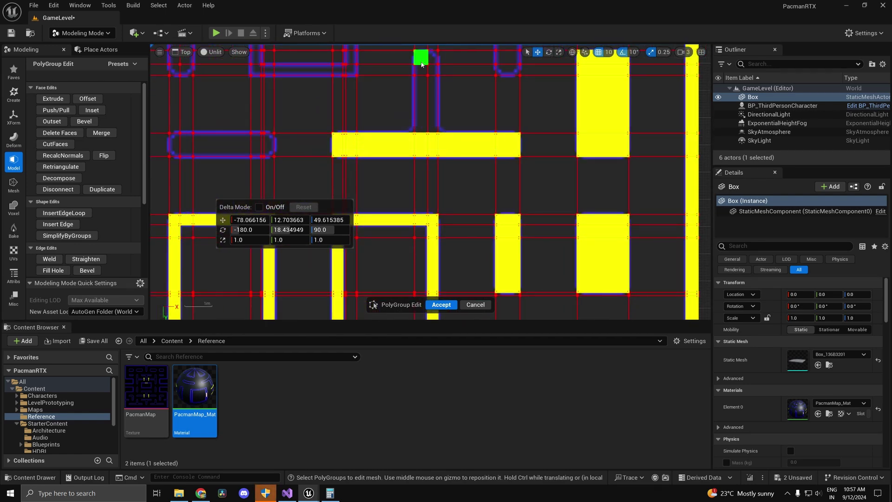
shift+drag(421, 58, 432, 123)
Add the left-pointing T-shaped wall right of the central enclosure to the selection.
right_drag(464, 115, 426, 282)
shift+drag(469, 236, 466, 62)
shift+drag(447, 149, 382, 149)
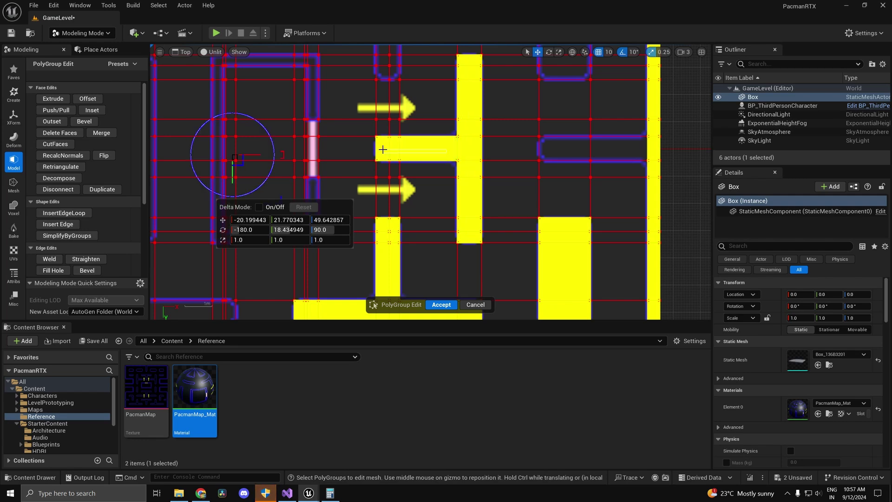
Add the horizontal spur on the right outer wall and the rectangular block above it to the selection.
shift+drag(548, 149, 629, 149)
right_drag(569, 74, 541, 243)
shift+drag(534, 153, 535, 235)
Add the T-shaped wall below the second top notch, up and right of the central enclosure, to the selection.
right_drag(446, 198, 600, 278)
shift+click(576, 235)
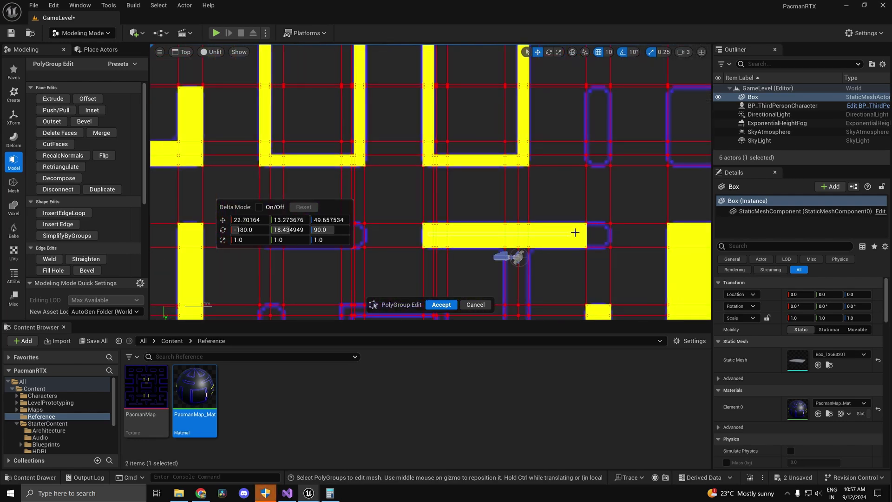
right_drag(576, 234, 393, 147)
shift+click(511, 213)
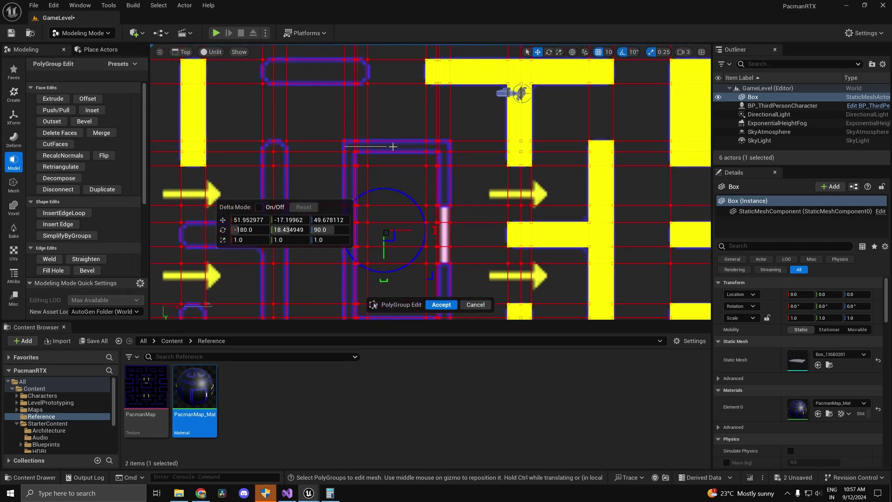
Add all walls of the central enclosure to the selection, leaving out the pink gate.
shift+drag(443, 156, 446, 201)
right_drag(448, 209, 470, 87)
shift+drag(469, 146, 467, 202)
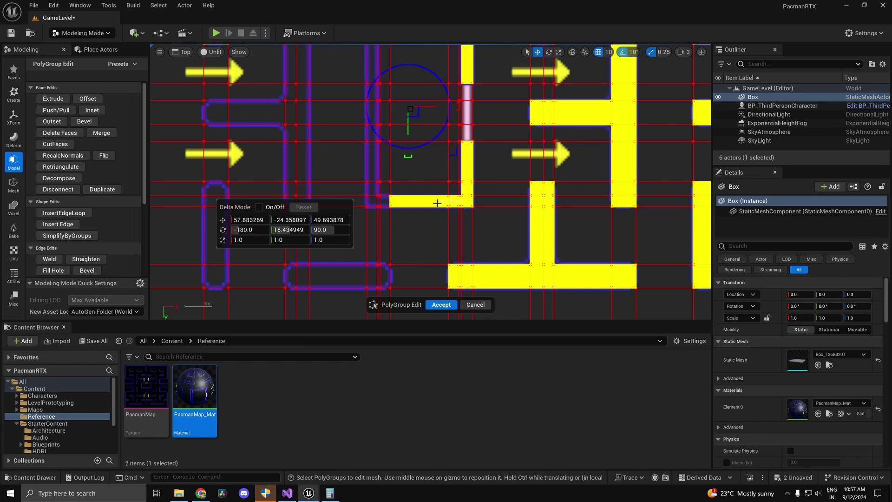
right_drag(375, 81, 377, 200)
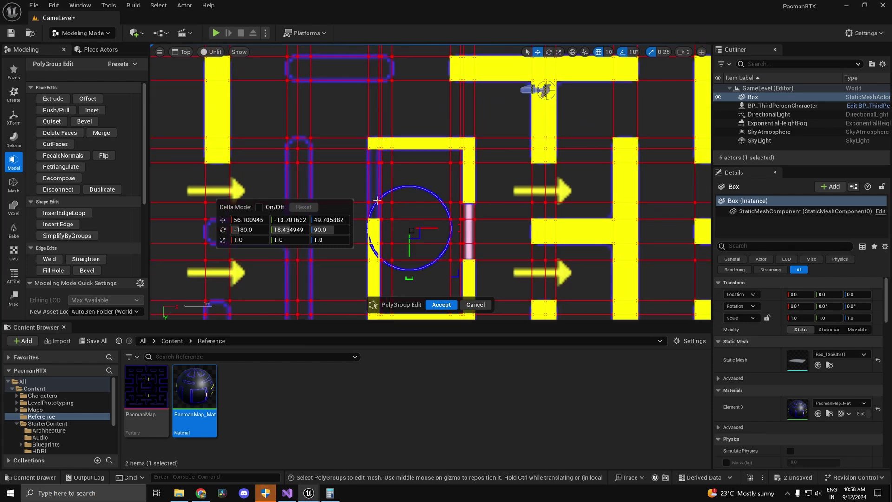
shift+drag(369, 162, 371, 148)
Add the horizontal bar above the central enclosure and the narrow and wide blocks in the maze's upper-right corner to the selection.
right_drag(492, 212, 478, 271)
right_drag(289, 145, 402, 213)
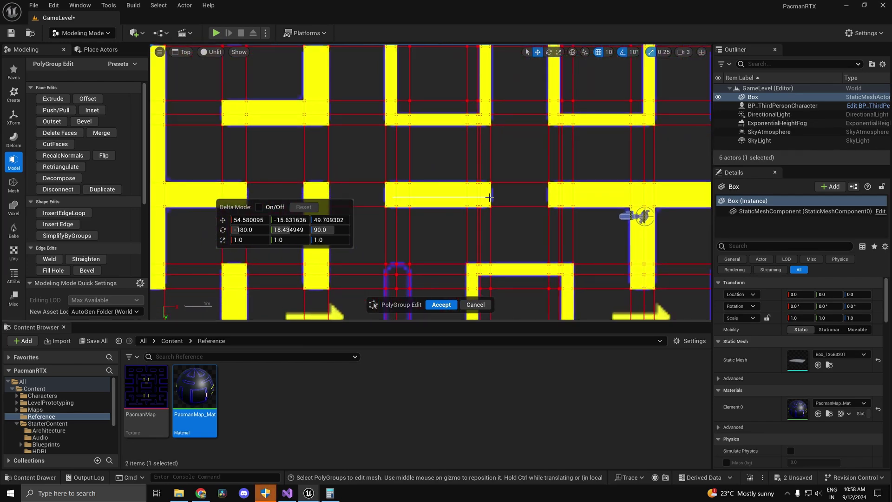
shift+drag(490, 198, 490, 198)
scroll(518, 233, down, 6)
right_drag(404, 131, 518, 311)
scroll(522, 120, up, 6)
right_drag(437, 93, 414, 195)
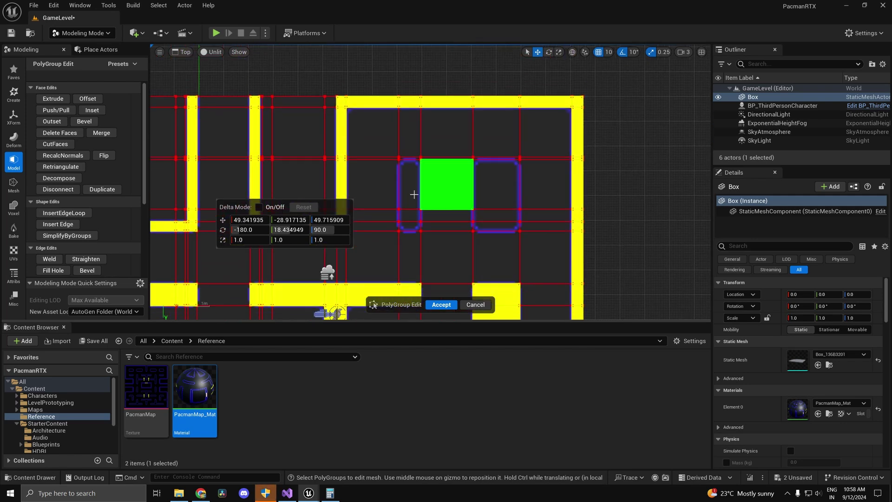
scroll(411, 171, up, 5)
shift+drag(581, 205, 580, 281)
Add the long vertical wall with its horizontal spur in the maze's lower-left area to the selection.
scroll(576, 274, down, 10)
right_drag(520, 297, 464, 151)
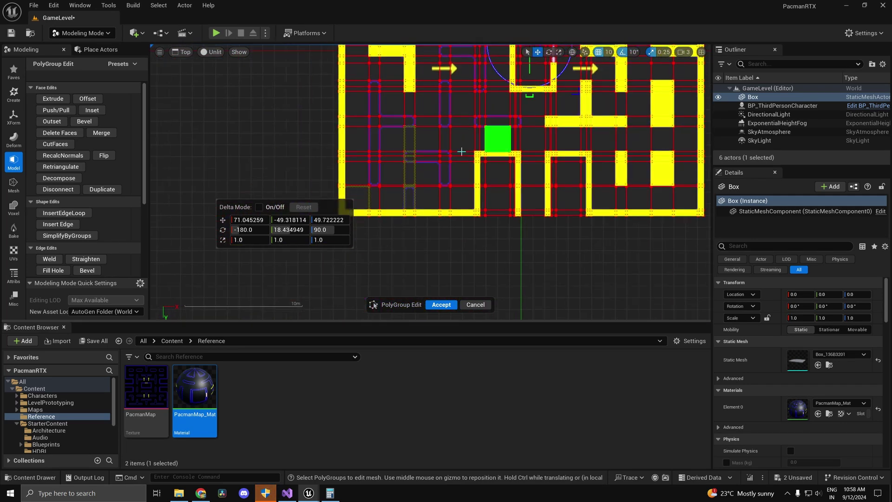
scroll(459, 153, up, 4)
right_drag(349, 73, 364, 201)
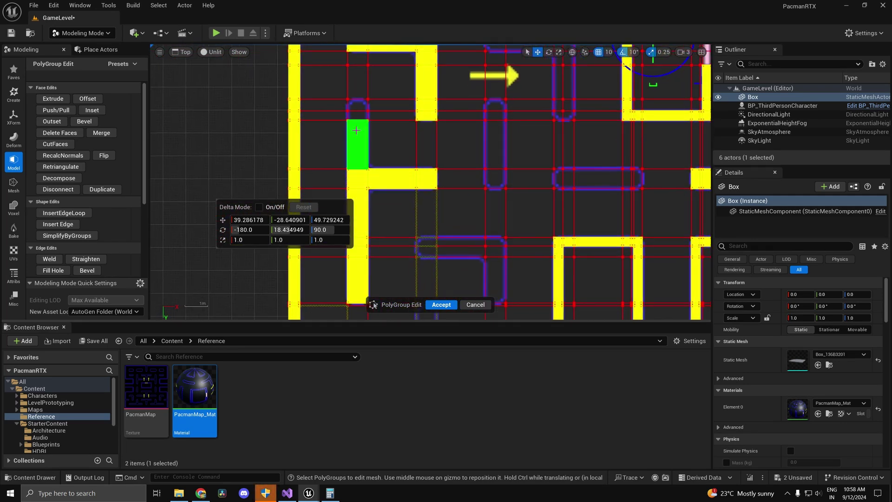
shift+drag(357, 131, 357, 105)
Add the hook-shaped wall in the lower-left area and the short stub on the bottom outer wall to the selection.
right_drag(484, 235, 437, 129)
shift+drag(376, 134, 391, 143)
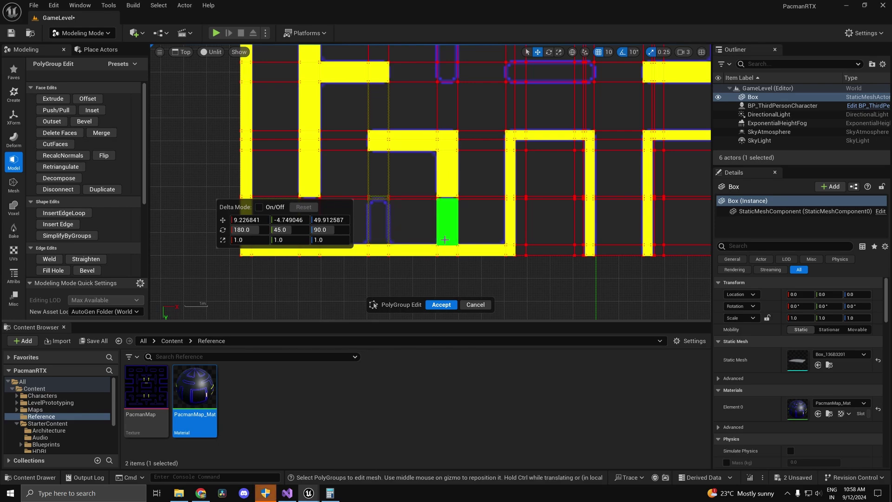
shift+click(378, 224)
Add the remaining walls in the maze's left half, including the T-shaped wall's spur left of the central enclosure, to the selection.
right_drag(484, 232, 400, 243)
scroll(404, 244, down, 8)
right_drag(519, 204, 606, 253)
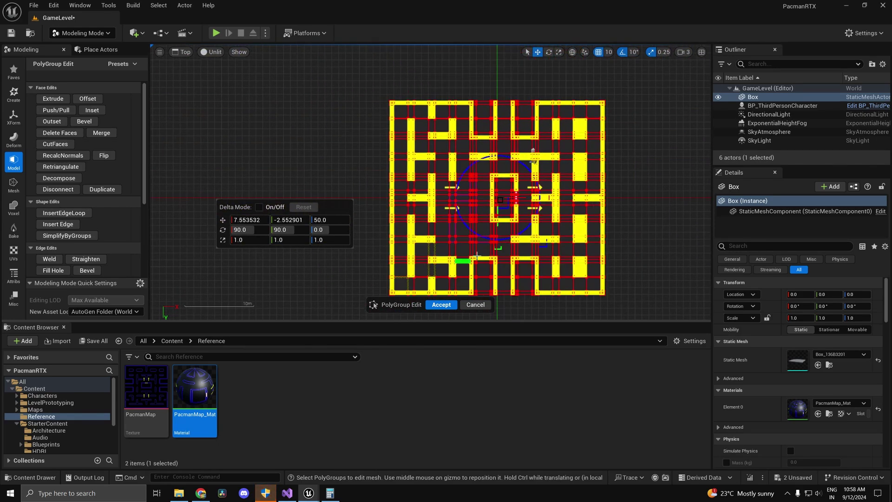
scroll(476, 256, up, 4)
scroll(584, 208, down, 4)
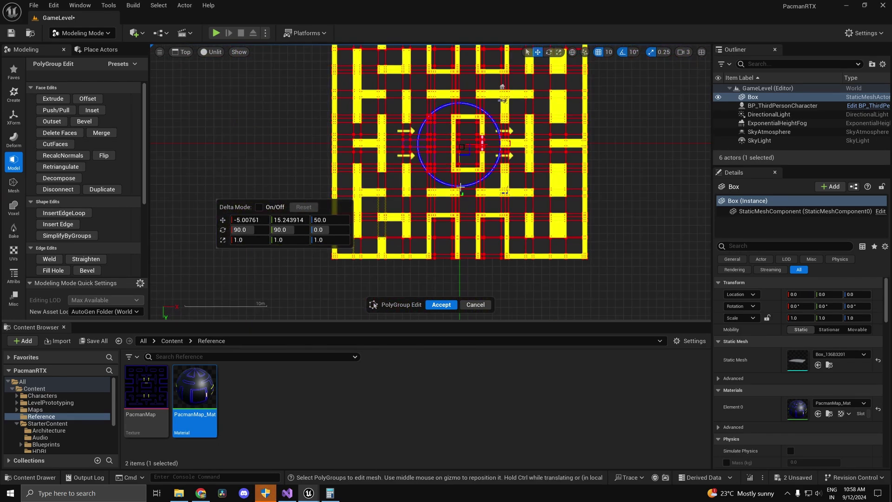
scroll(436, 208, up, 4)
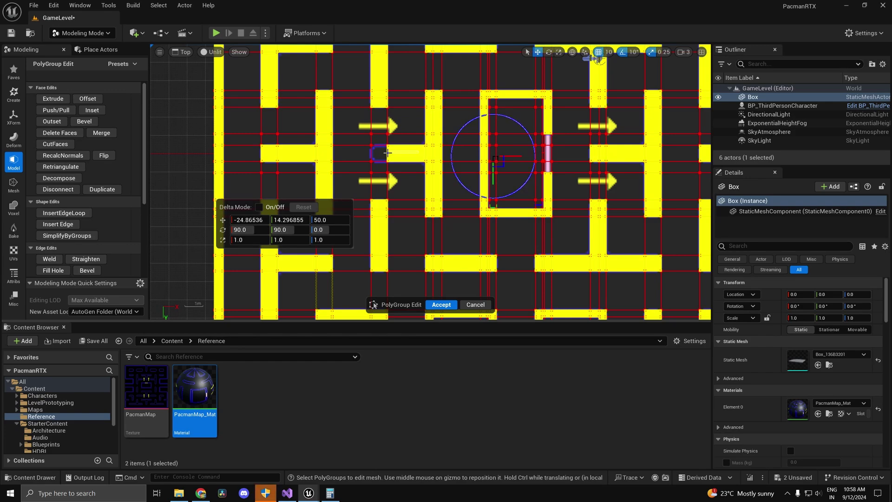
scroll(501, 260, down, 5)
scroll(331, 144, up, 4)
Check the whole maze for wall faces missing from the selection.
right_drag(331, 144, 400, 123)
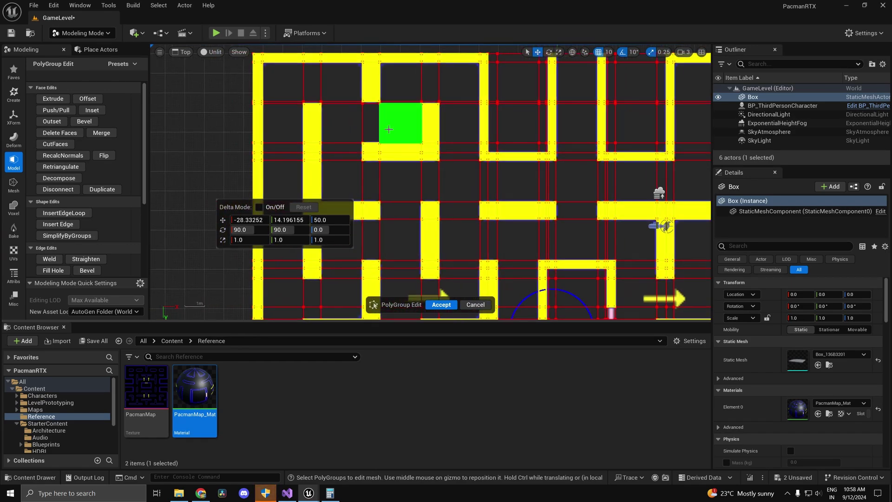
scroll(400, 124, down, 3)
right_drag(398, 302, 472, 135)
scroll(472, 194, up, 3)
right_drag(472, 194, 403, 138)
right_drag(546, 141, 404, 225)
scroll(404, 226, down, 3)
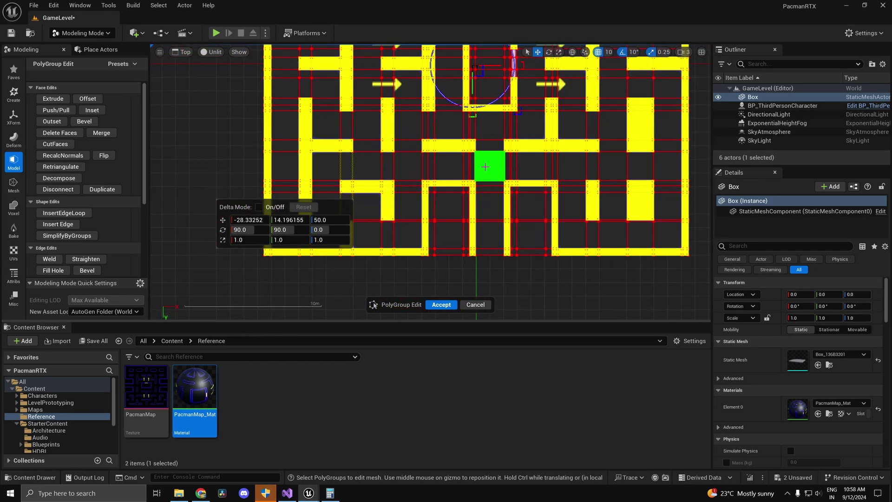
Switch the viewport from the top view to Perspective and set its shading to Lit.
click(215, 51)
click(217, 53)
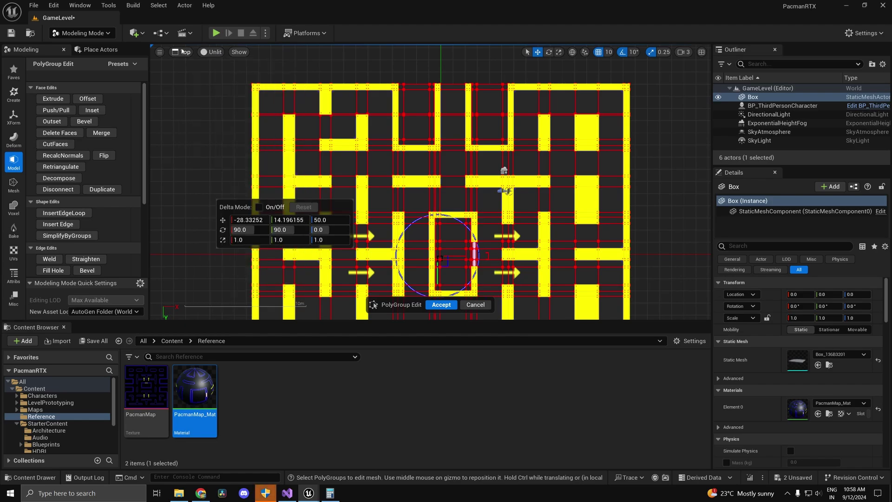
key(alt+g)
right_drag(331, 140, 330, 186)
click(231, 52)
click(245, 90)
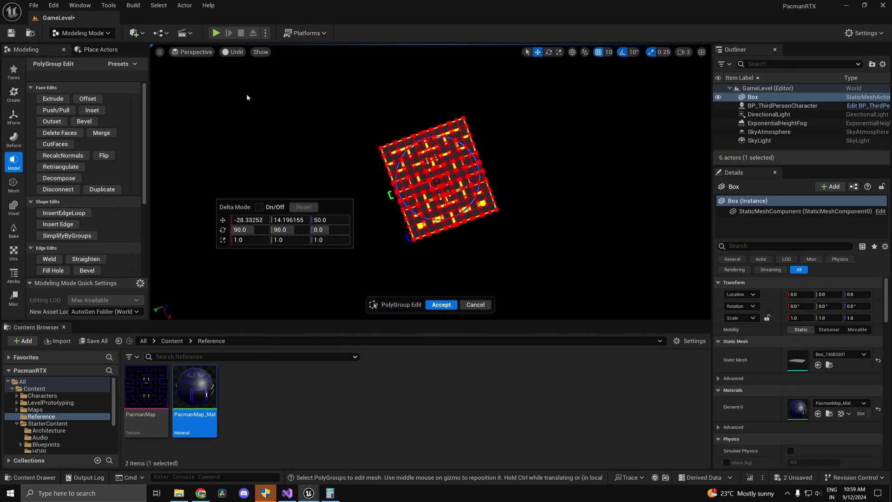
right_drag(326, 135, 402, 183)
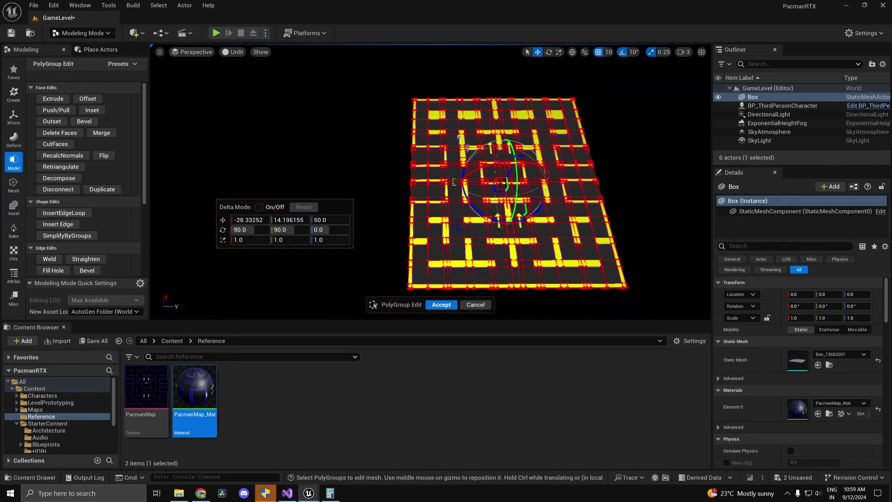
alt+drag(382, 219, 416, 126)
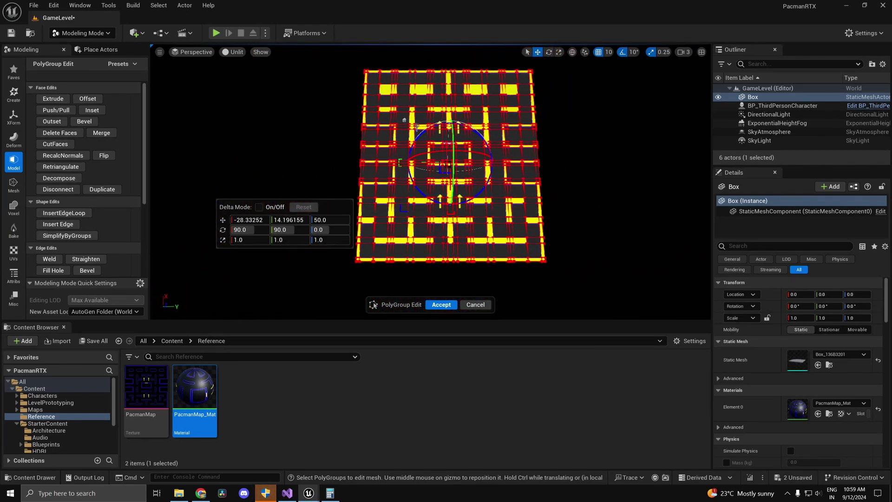
click(231, 52)
click(251, 71)
Try to extrude the selected wall faces and undo the attempt.
click(53, 98)
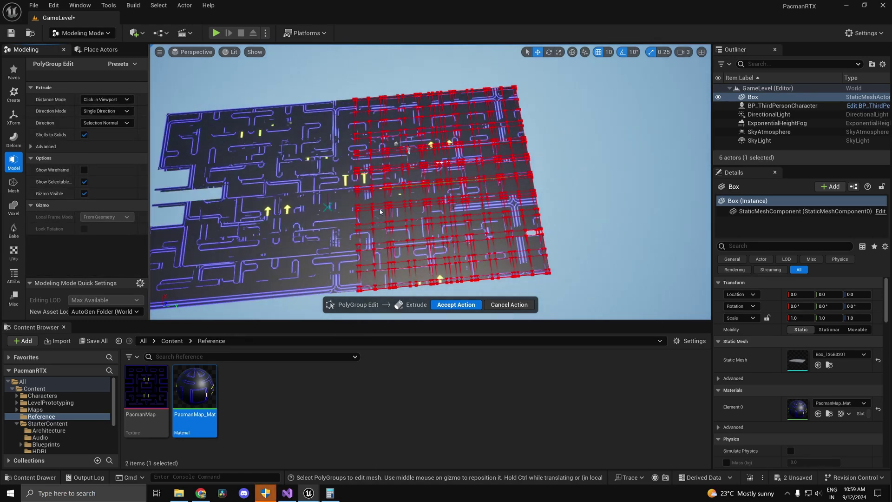
key(ctrl+z)
Deselect the wall faces on the underside of the box, keeping only the top wall faces in the selection.
alt+drag(384, 210, 464, 154)
right_drag(464, 153, 282, 164)
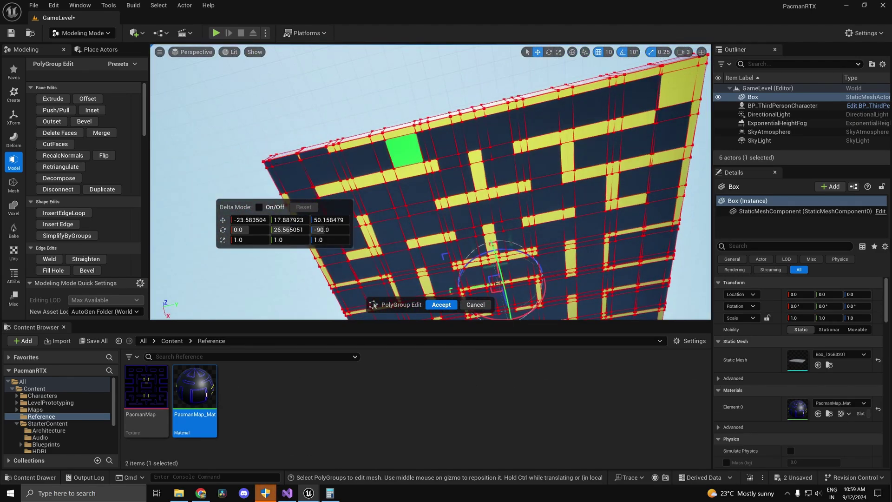
alt+drag(404, 150, 531, 173)
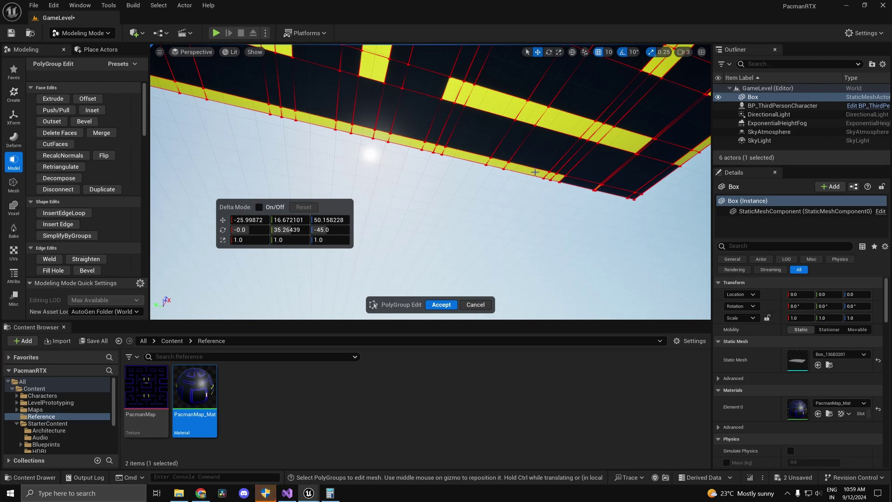
shift+click(557, 177)
right_drag(557, 177, 439, 162)
shift+click(472, 165)
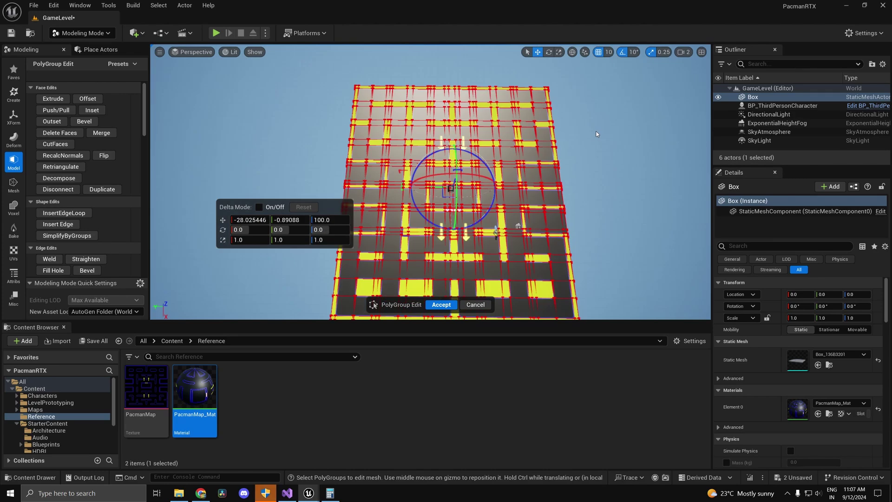
Extrude the selected top faces upward to Z 290 and accept the PolyGroup Edit.
click(52, 99)
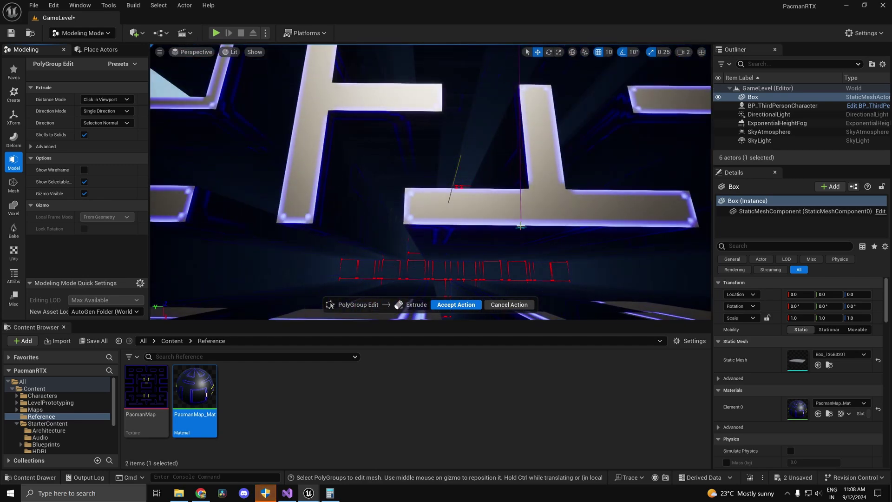
right_drag(455, 194, 497, 251)
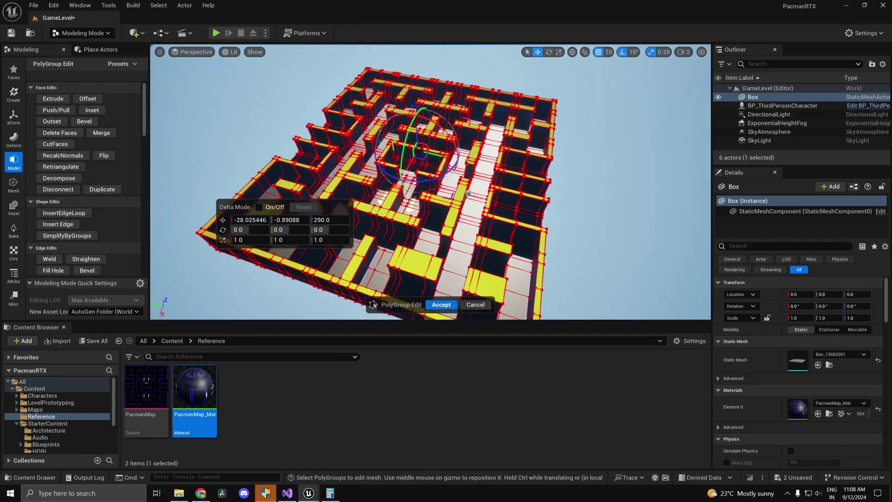
right_drag(430, 182, 478, 97)
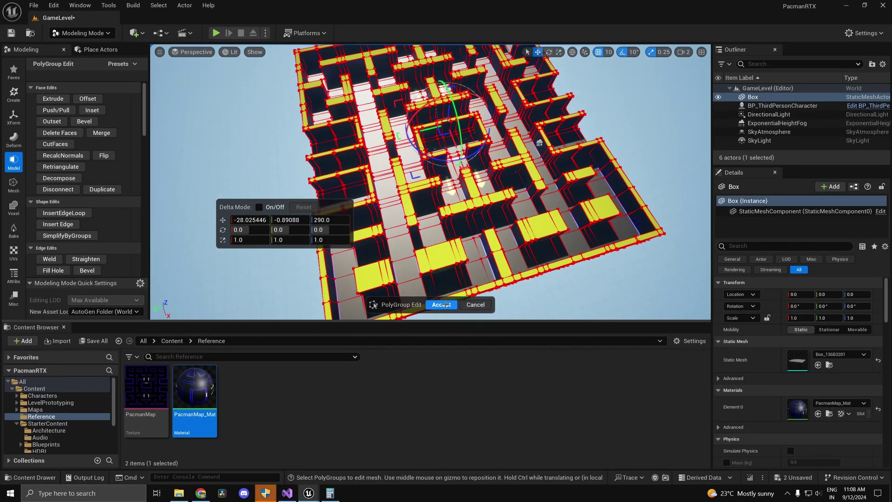
click(441, 305)
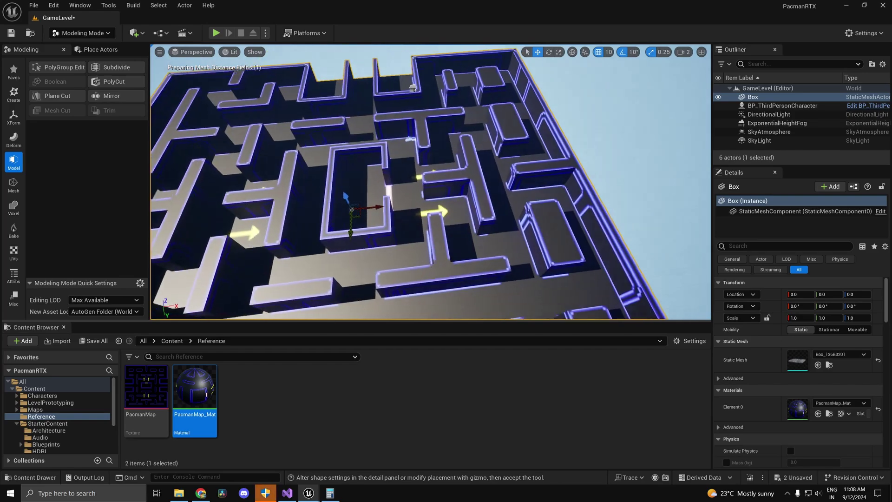
right_drag(432, 186, 525, 209)
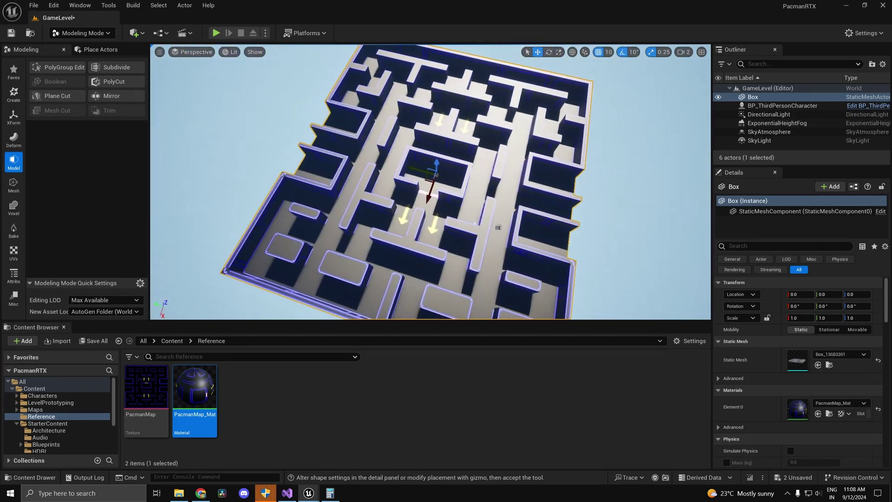
right_drag(465, 185, 567, 204)
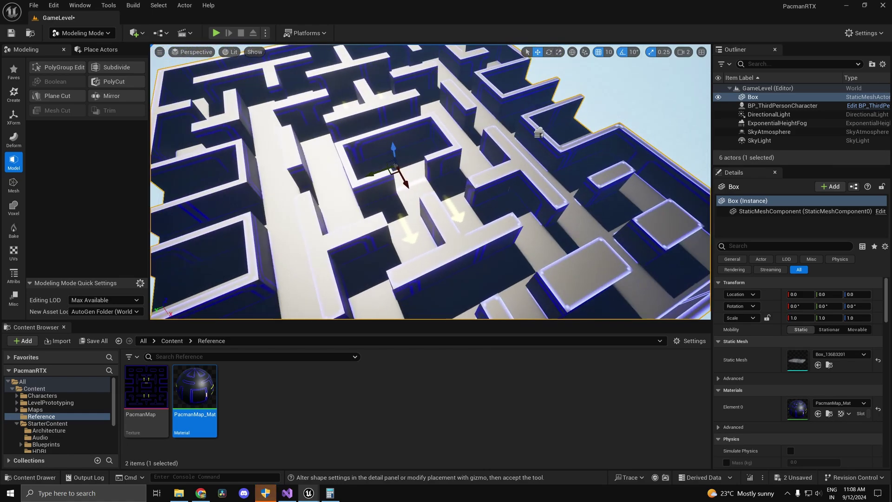
right_drag(446, 197, 446, 223)
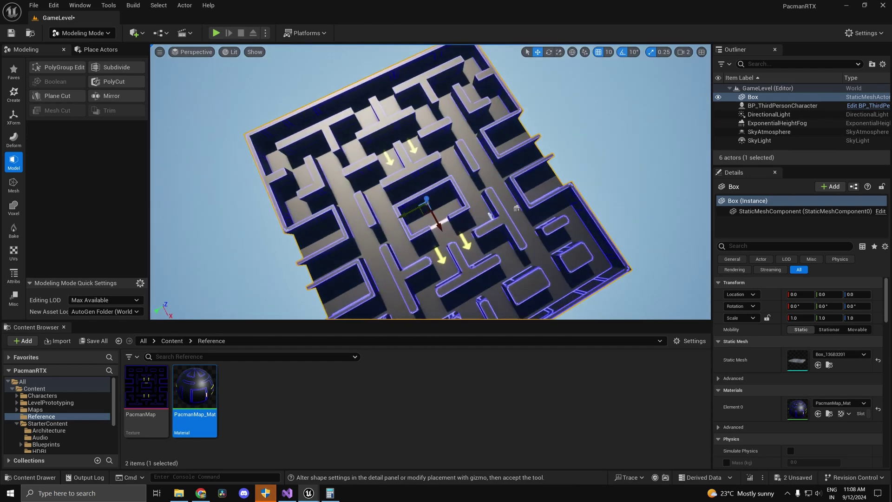
right_drag(425, 175, 422, 178)
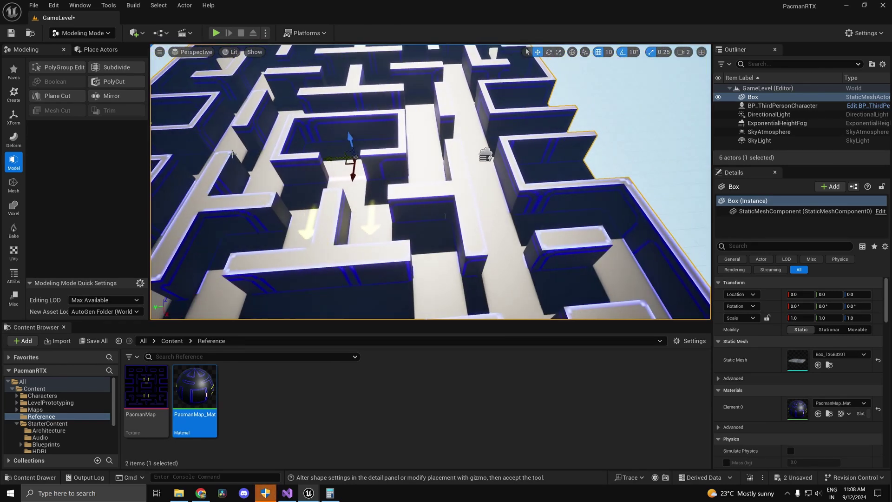
Select BP_ThirdPersonCharacter and switch the editor to Selection mode.
click(96, 34)
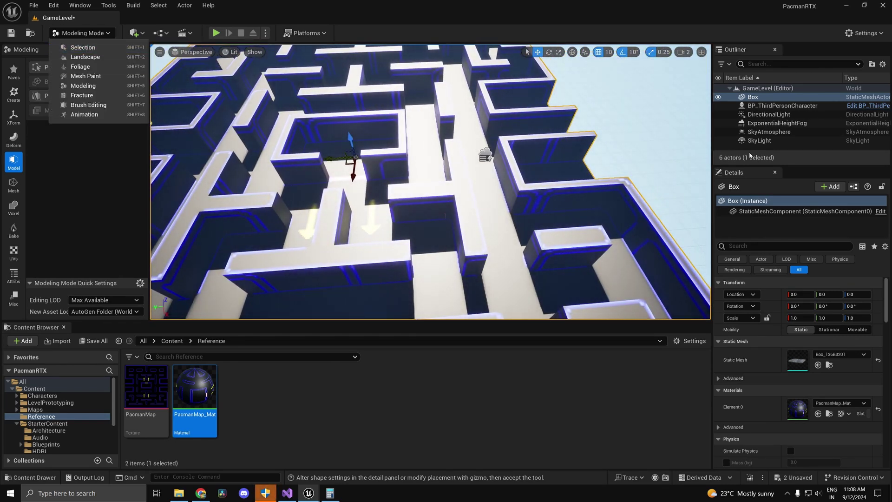
click(774, 108)
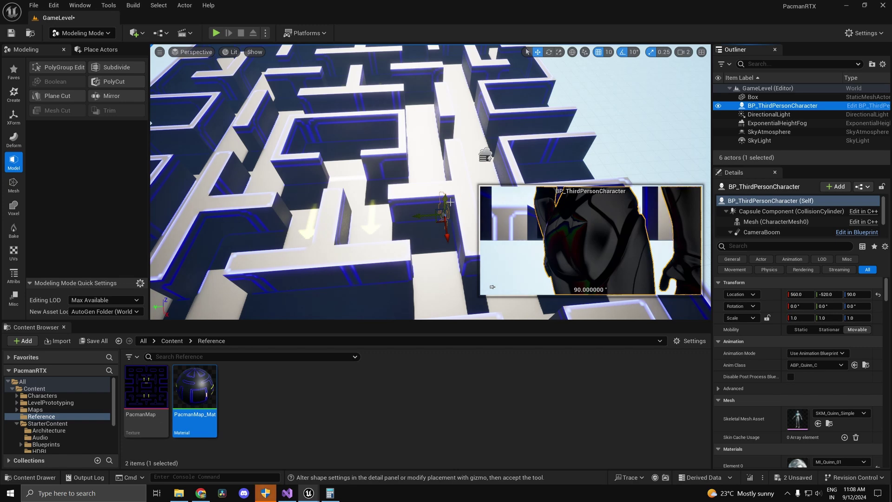
click(63, 34)
click(79, 54)
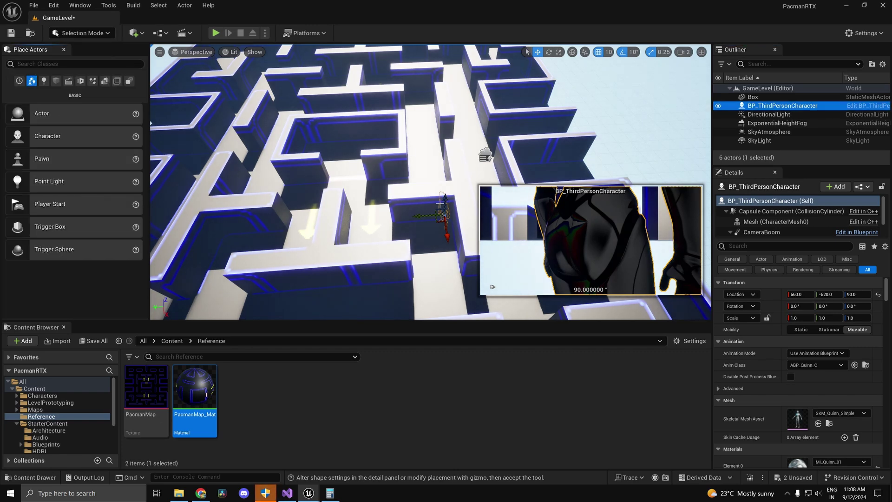
Move the third-person character to X 440, Y -430 in the corridor near the central enclosure and snap it down onto the maze floor.
drag(448, 200, 448, 160)
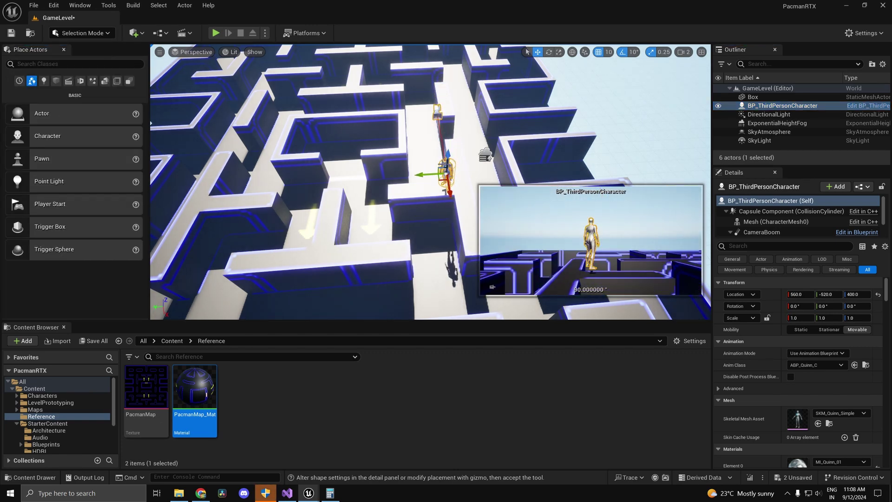
key(s)
right_drag(428, 179, 430, 233)
key(w)
drag(439, 140, 397, 108)
key(End)
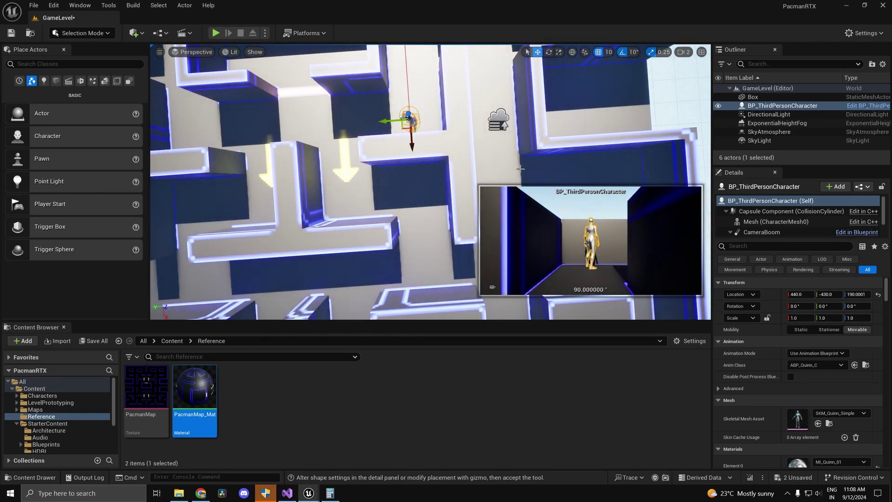
Move the third-person character along the corridor beside the central enclosure to X 400, Y -430 and adjust its placement.
key(f)
mouse_move(398, 140)
right_down()
mouse_move(355, 142)
mouse_move(392, 135)
mouse_move(395, 146)
mouse_move(411, 109)
mouse_move(434, 127)
mouse_move(402, 153)
right_up()
right_drag(476, 217, 504, 184)
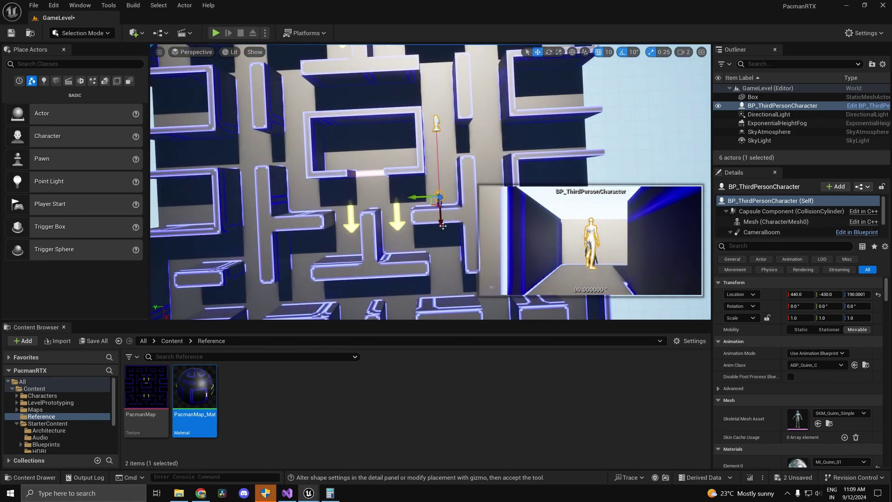
drag(442, 226, 443, 217)
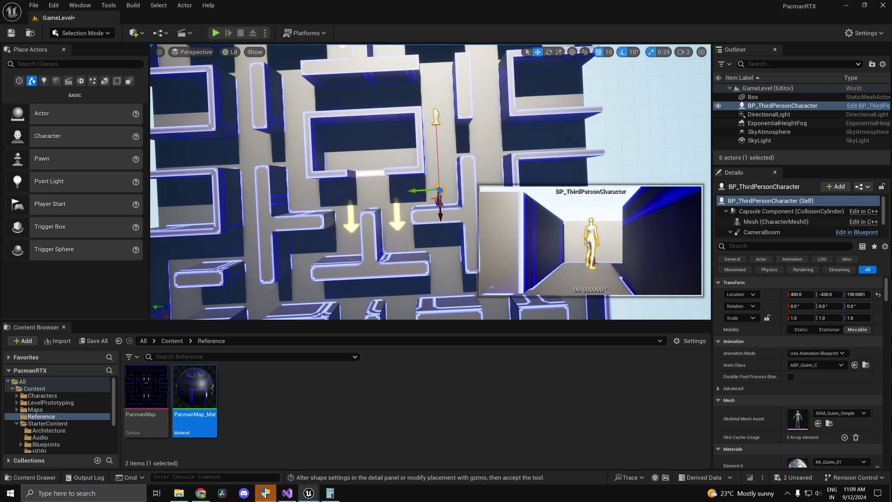
right_drag(443, 217, 438, 215)
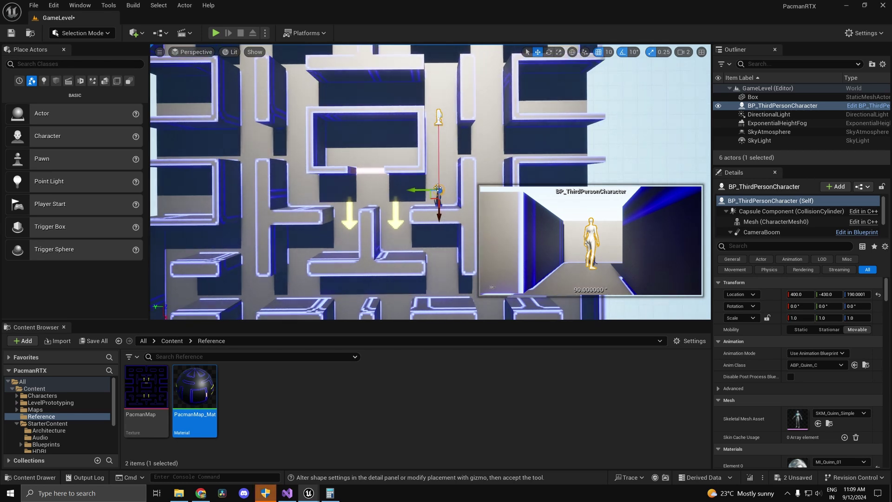
drag(438, 189, 444, 191)
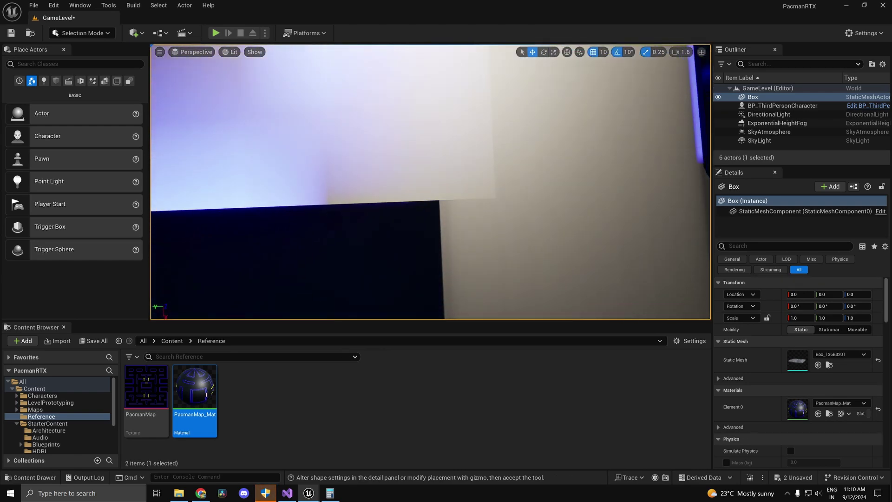
Switch the editor to Modeling mode and start PolyGroup Edit on the maze Box.
key(s)
right_drag(430, 181, 493, 163)
key(w)
key(w)
mouse_move(466, 189)
right_down()
mouse_move(466, 163)
mouse_move(460, 176)
mouse_move(468, 190)
right_up()
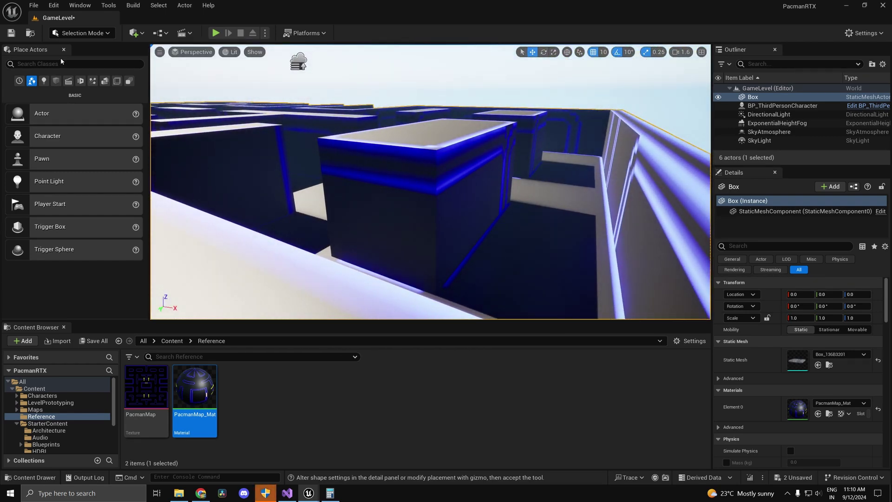
click(82, 33)
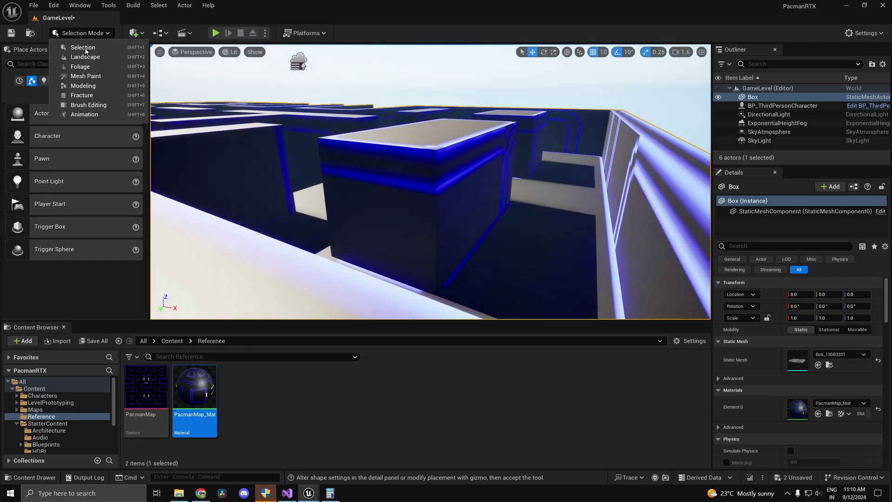
click(83, 86)
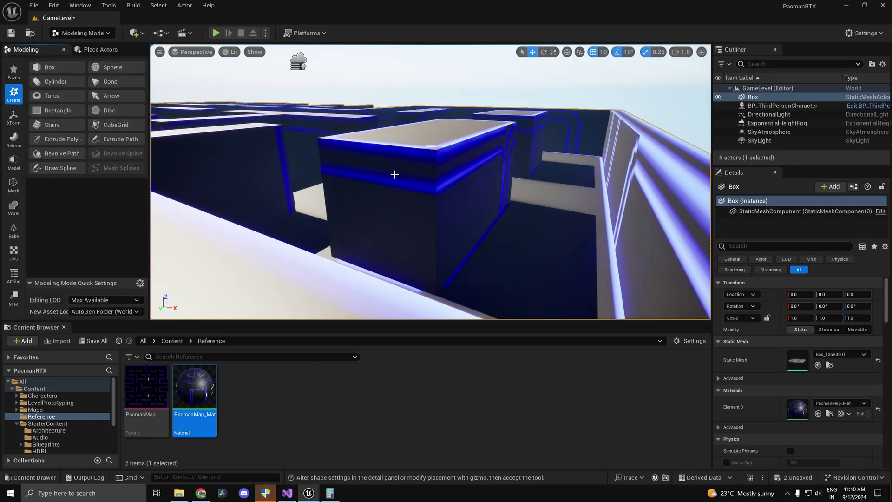
click(13, 160)
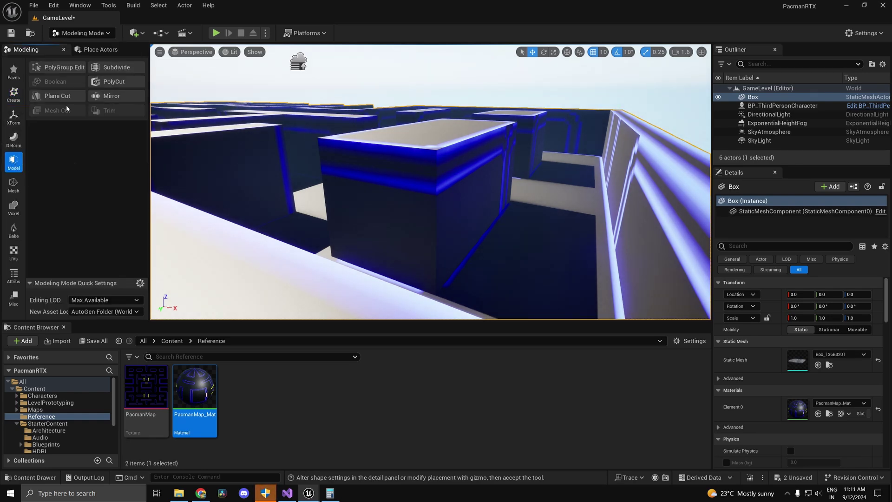
click(63, 67)
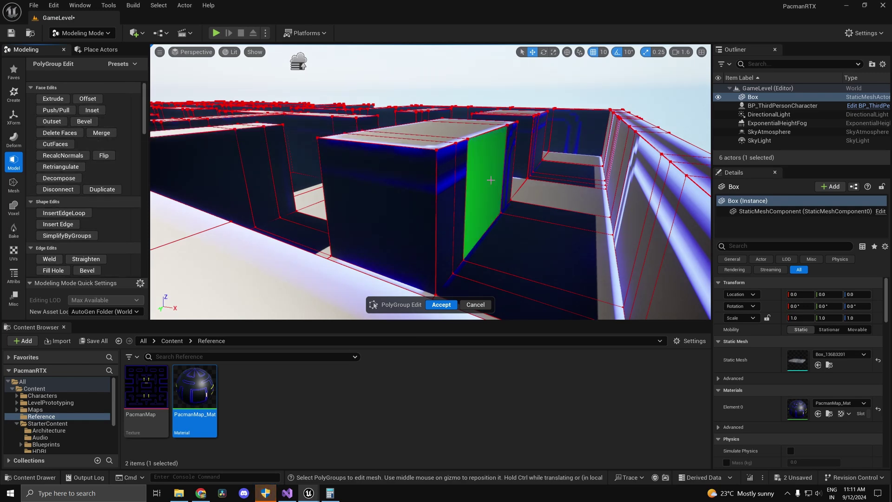
Select the vertical corner edge at the near end of the wall block and bevel it by about 11.25.
click(436, 203)
right_drag(421, 204, 342, 257)
key(w)
key(d)
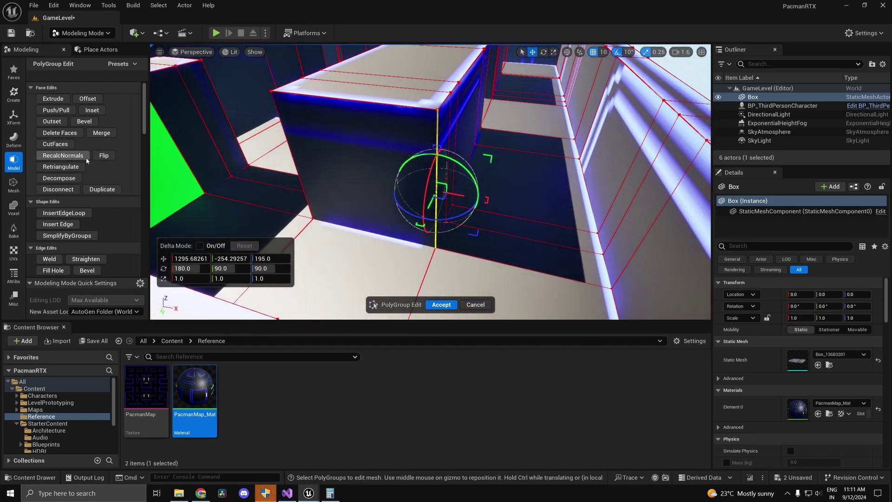
click(84, 121)
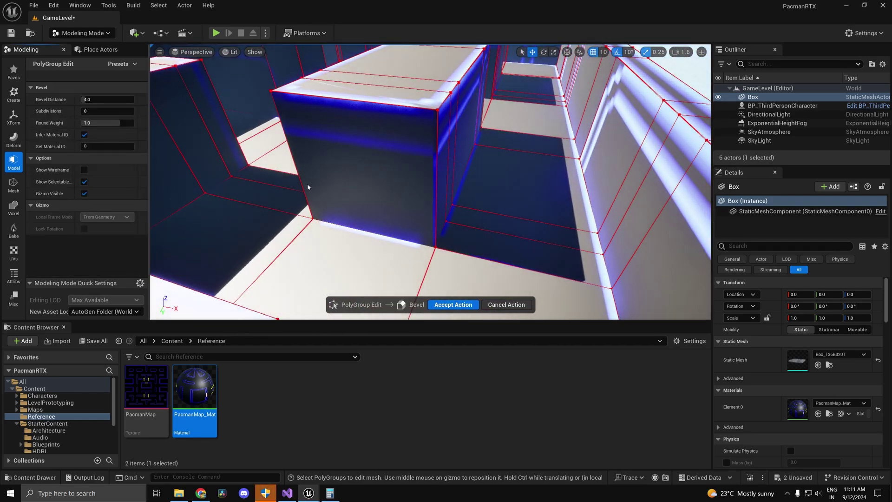
right_drag(308, 183, 353, 169)
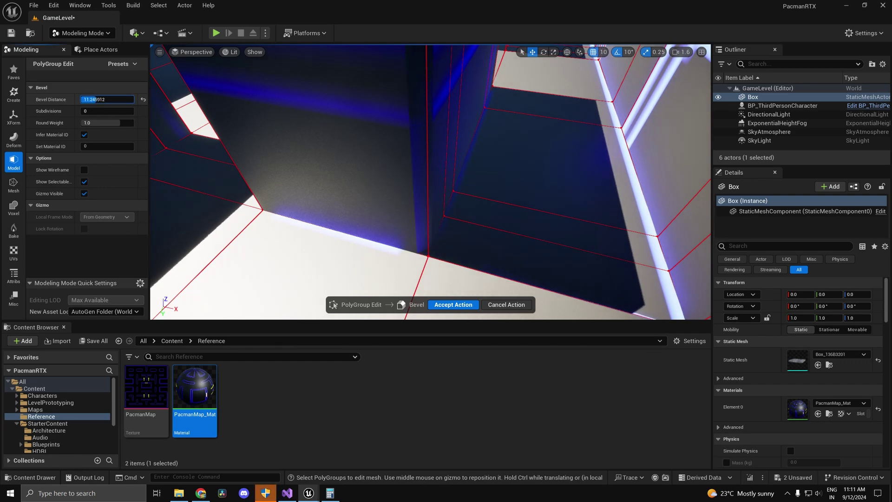
key(s)
mouse_move(322, 130)
right_down()
mouse_move(332, 179)
mouse_move(322, 131)
right_up()
key(w)
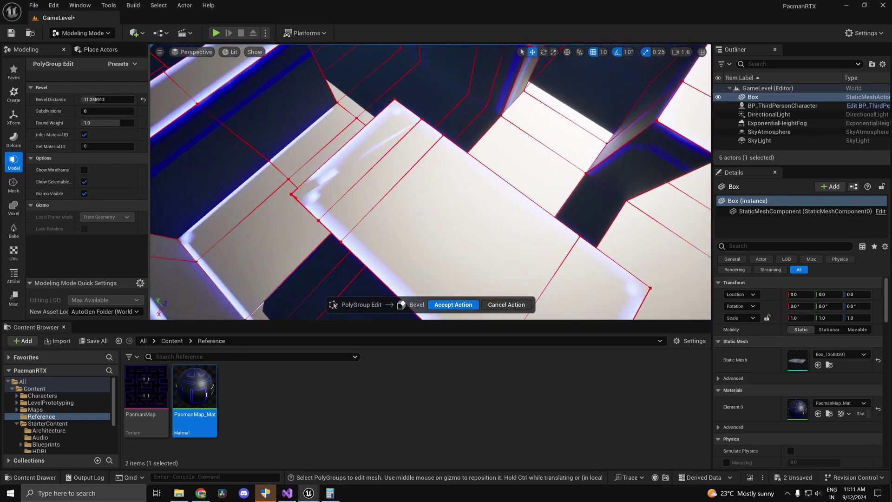
right_drag(419, 222, 419, 221)
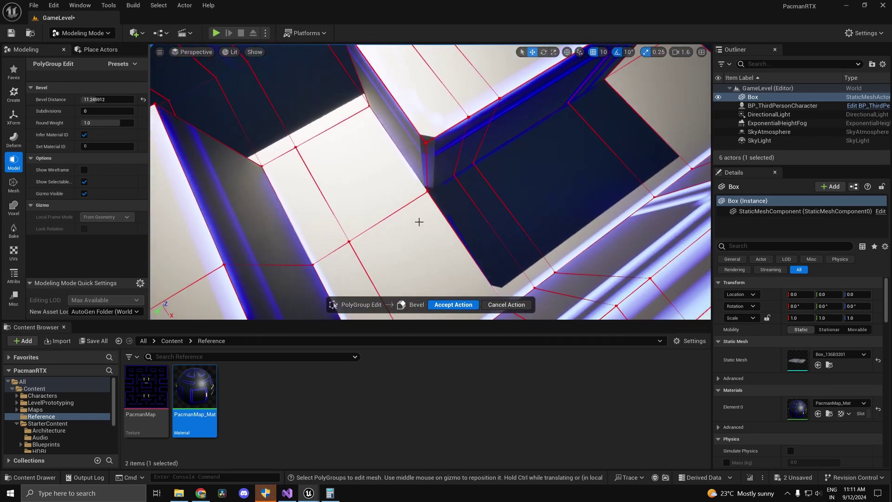
Set the corner bevel's distance to 15 and its subdivisions to 5.
click(111, 99)
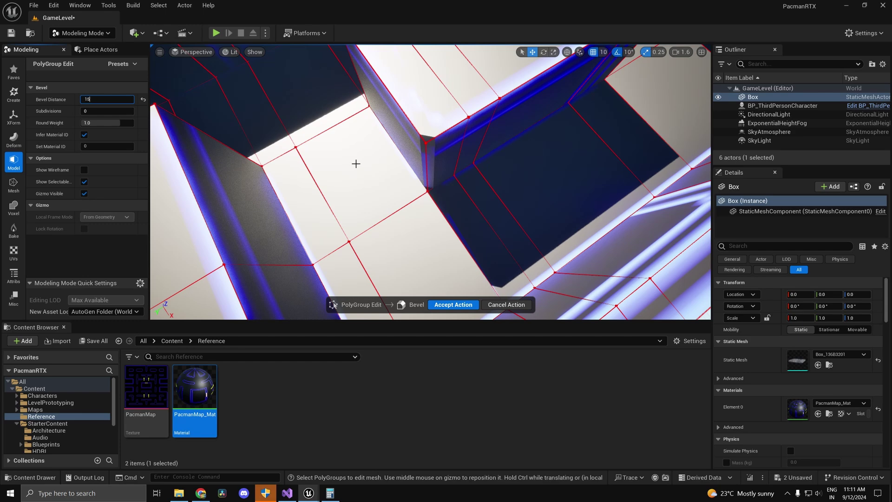
key(Tab)
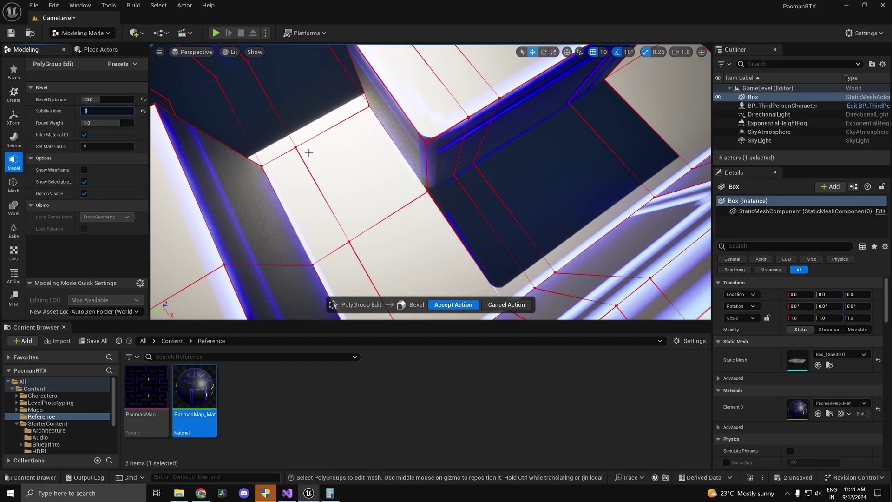
right_drag(308, 152, 309, 152)
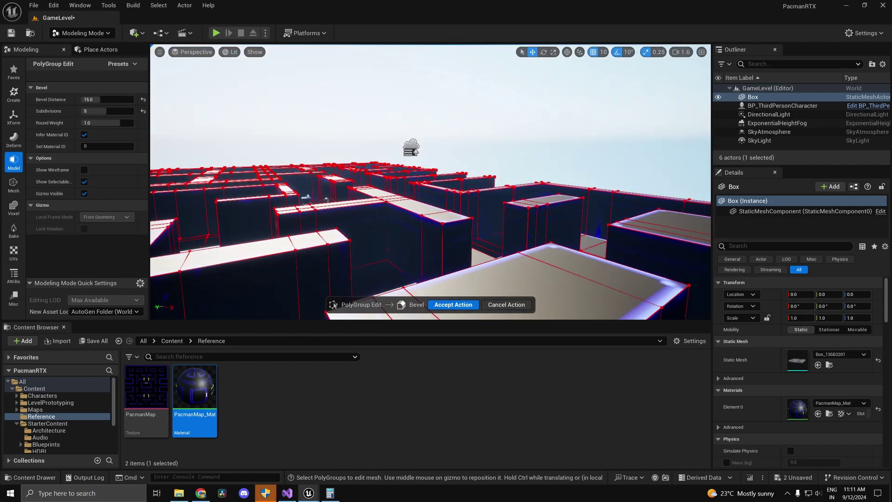
Undo the single-edge bevel, add the block end's other vertical corner edge to the selection and bevel both edges together.
right_drag(466, 180, 467, 181)
key(ctrl+z)
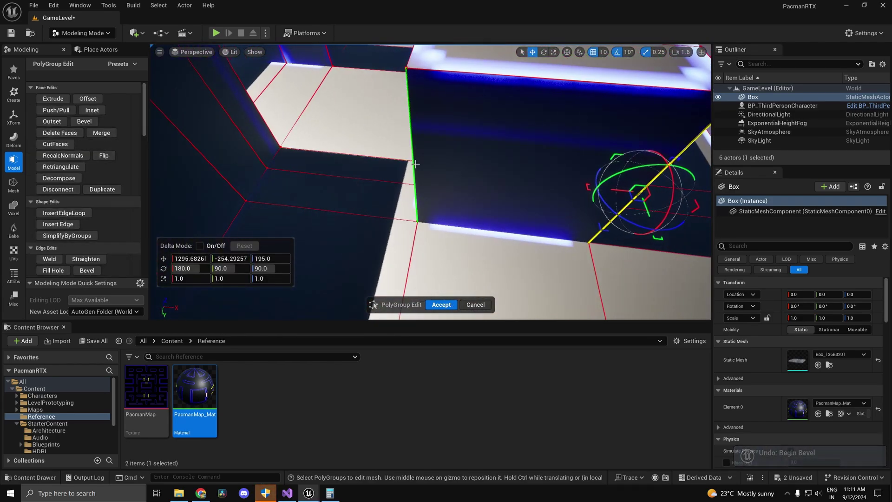
shift+click(415, 164)
right_drag(415, 163, 415, 163)
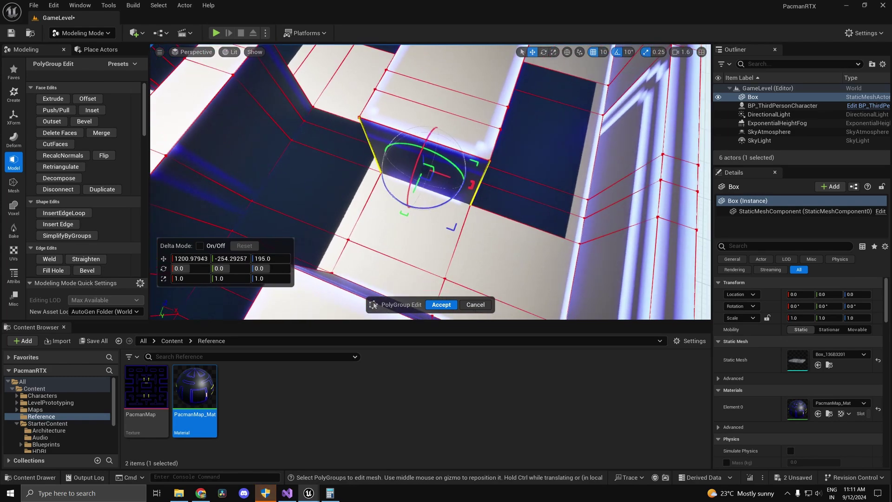
click(84, 122)
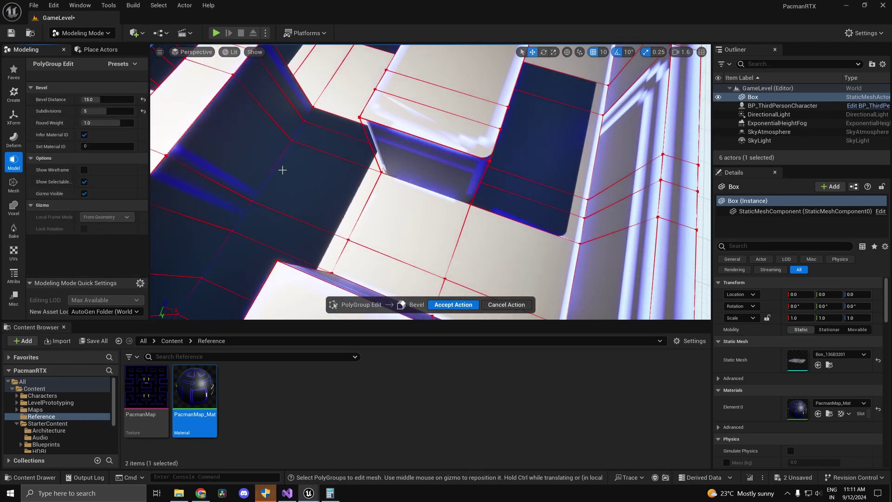
right_drag(392, 178, 392, 178)
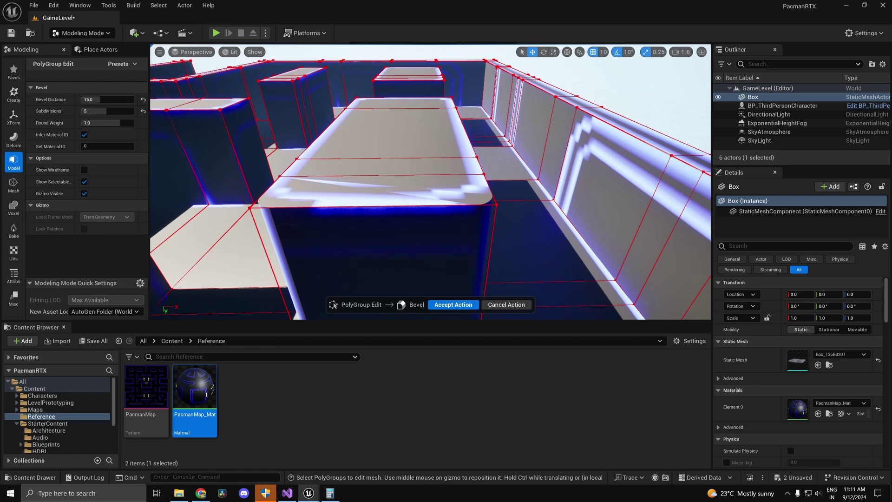
right_drag(392, 178, 392, 178)
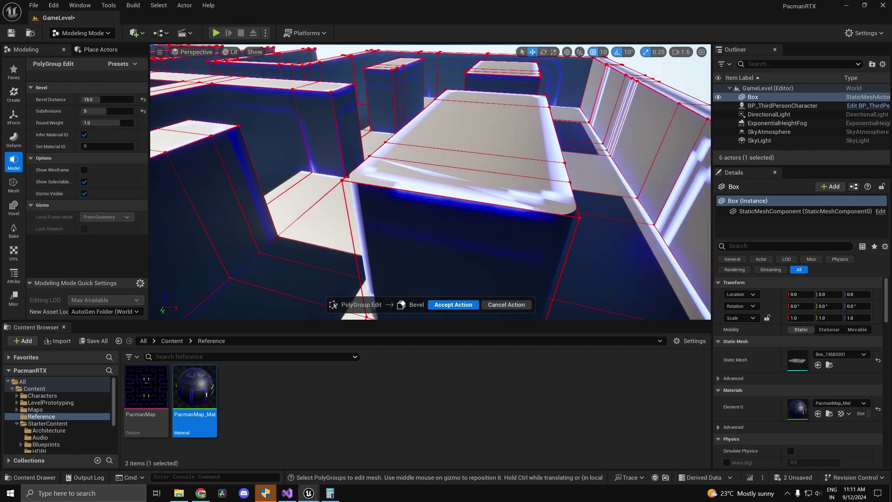
right_drag(495, 197, 494, 197)
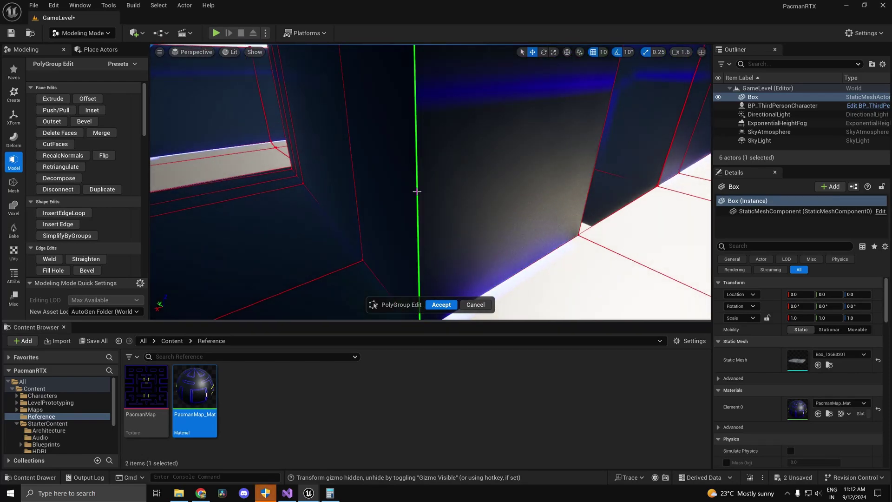
Select vertical corner edges on the nearby maze walls and bevel them with distance 15 and 5 subdivisions, accepting the action.
click(416, 191)
right_drag(417, 191, 508, 195)
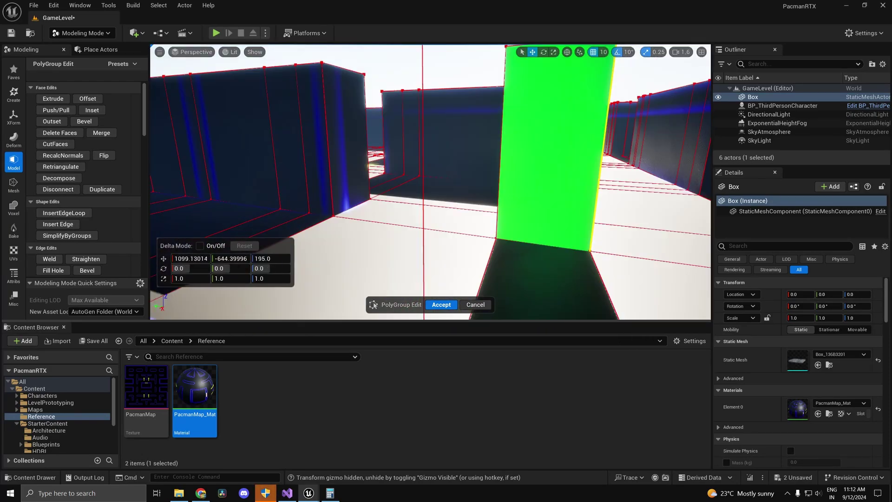
right_drag(369, 206, 369, 207)
right_drag(448, 202, 448, 201)
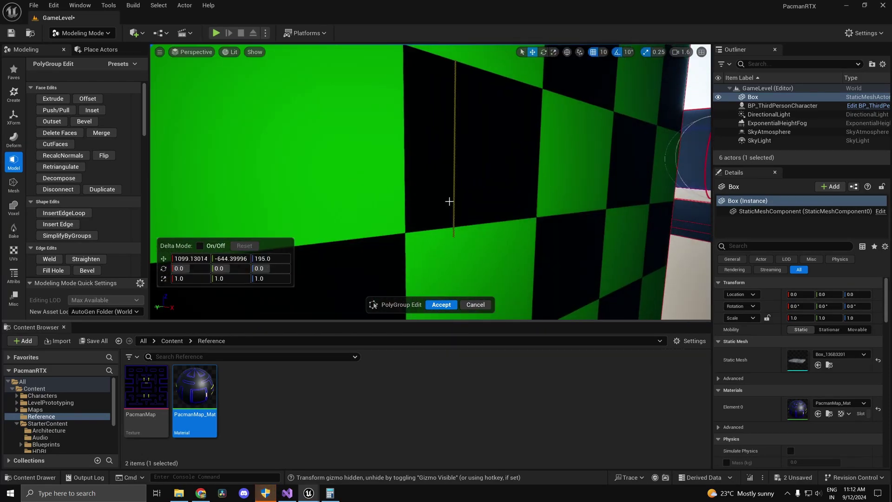
right_drag(392, 181, 369, 206)
right_drag(532, 207, 532, 206)
click(83, 121)
right_drag(418, 195, 418, 195)
right_drag(532, 206, 532, 207)
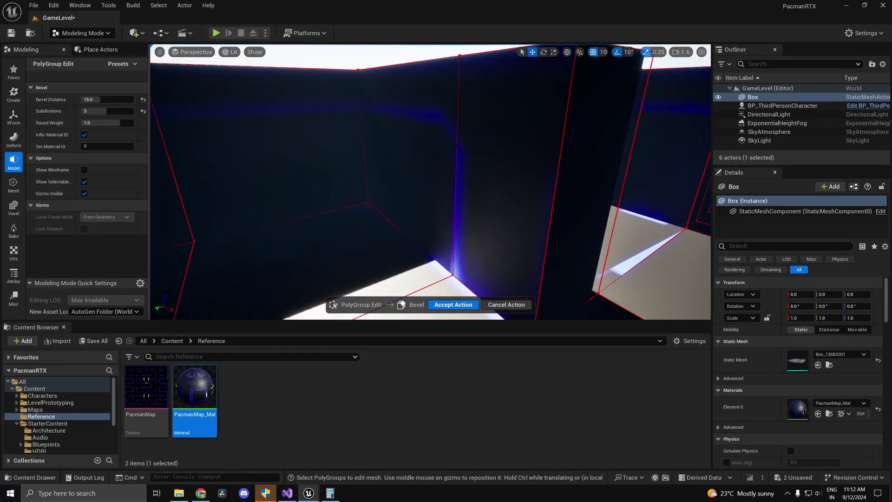
click(453, 304)
Select further vertical corner edges around the corridor junction and accept the PolyGroup Edit.
right_drag(557, 240, 570, 230)
click(479, 188)
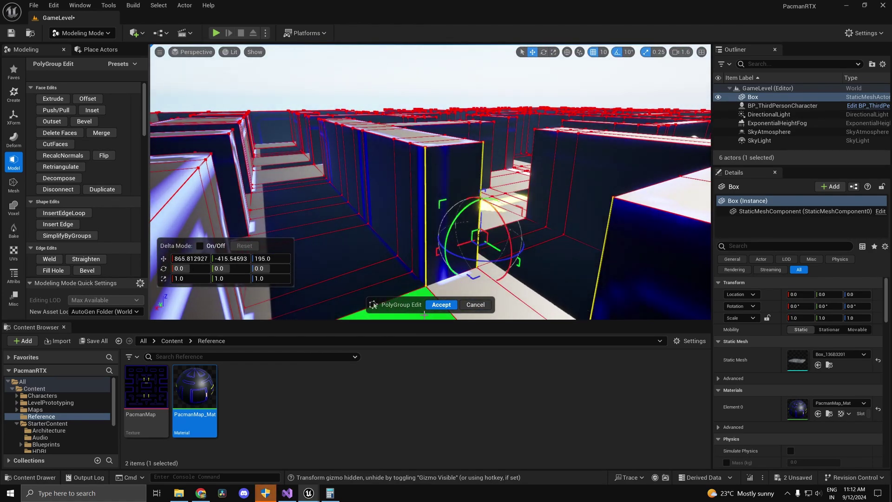
click(441, 305)
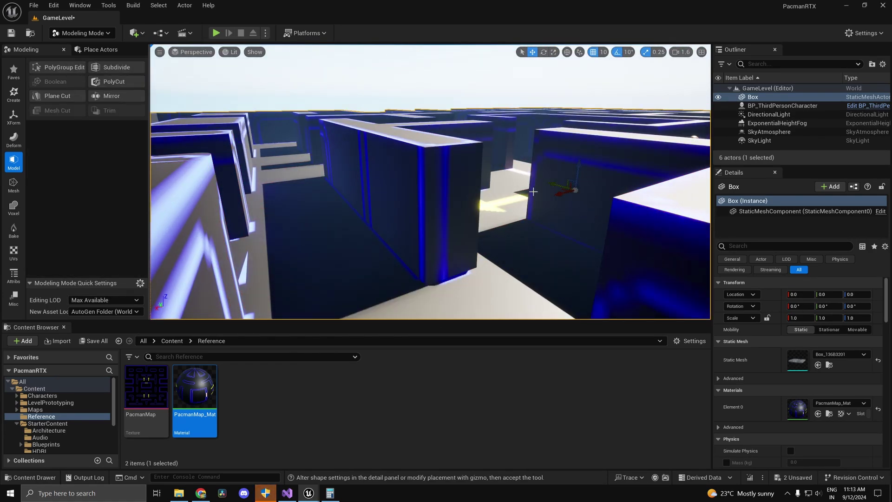
Reopen PolyGroup Edit, bevel both vertical corner edges at the end of the block near the outer wall, and accept the edit.
right_drag(561, 193, 561, 194)
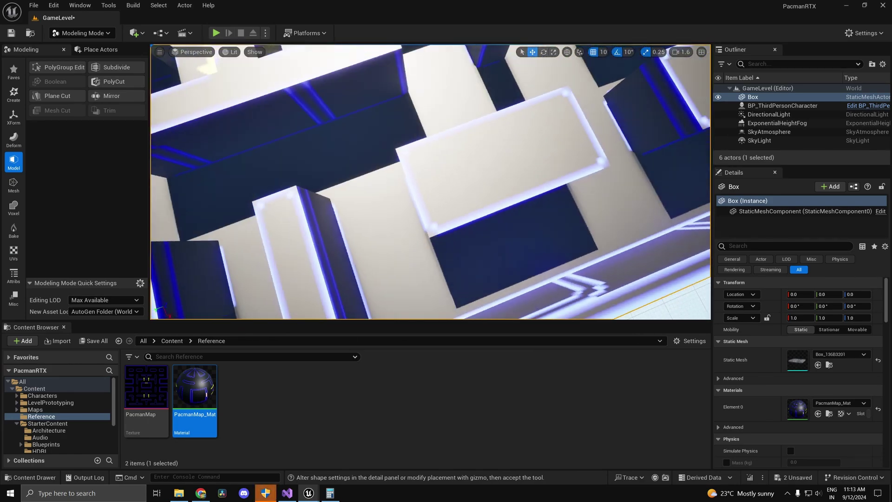
click(50, 68)
right_drag(382, 241, 382, 241)
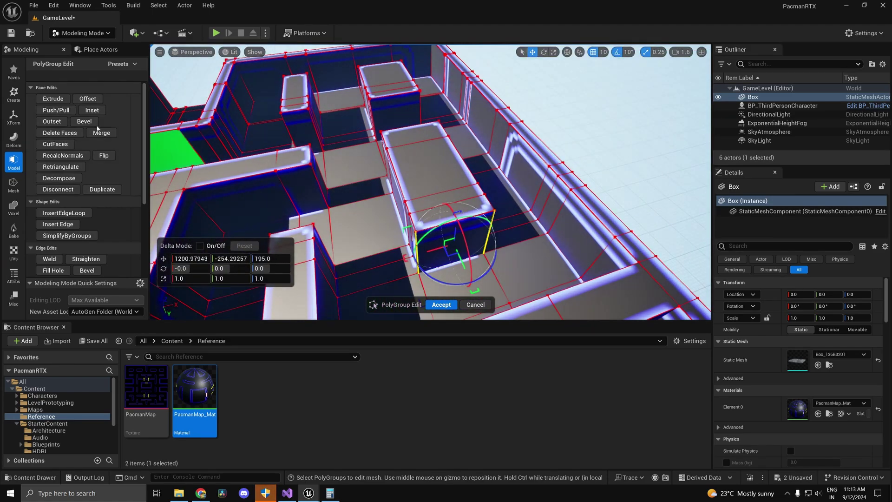
click(84, 121)
right_drag(515, 260, 515, 260)
click(453, 305)
click(442, 305)
Reopen PolyGroup Edit in Unlit view and bevel the selected vertical corner edges of the next wall block.
right_drag(443, 260, 443, 260)
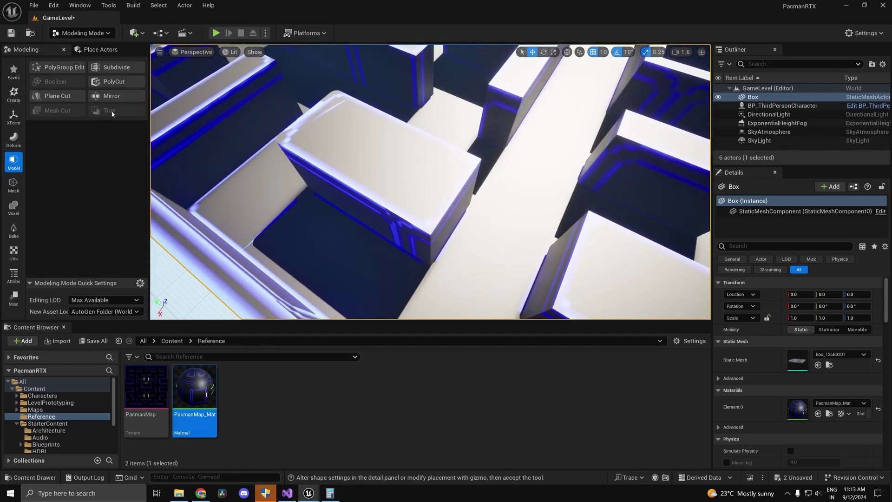
click(69, 65)
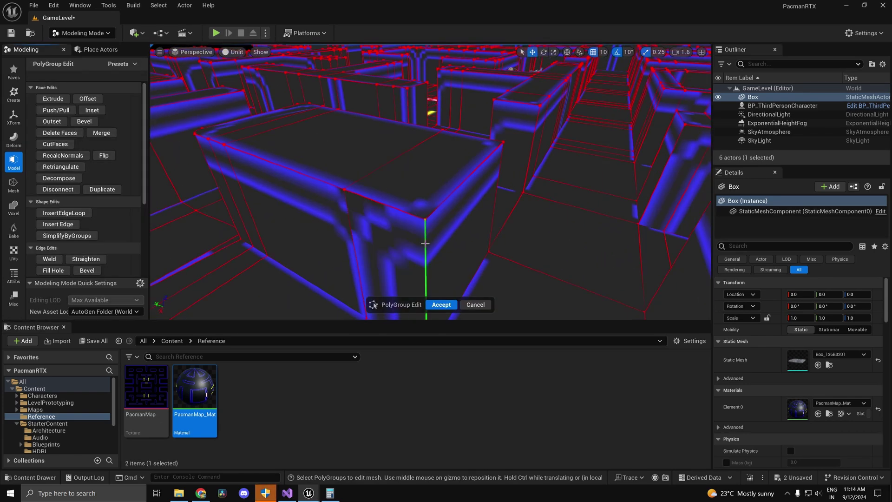
shift+click(496, 203)
click(87, 271)
click(454, 305)
Select the vertical corner edges of several wall blocks along the outer corridor and bevel them in one action.
right_drag(475, 238, 474, 238)
shift+click(405, 200)
right_drag(406, 200, 405, 200)
shift+click(436, 194)
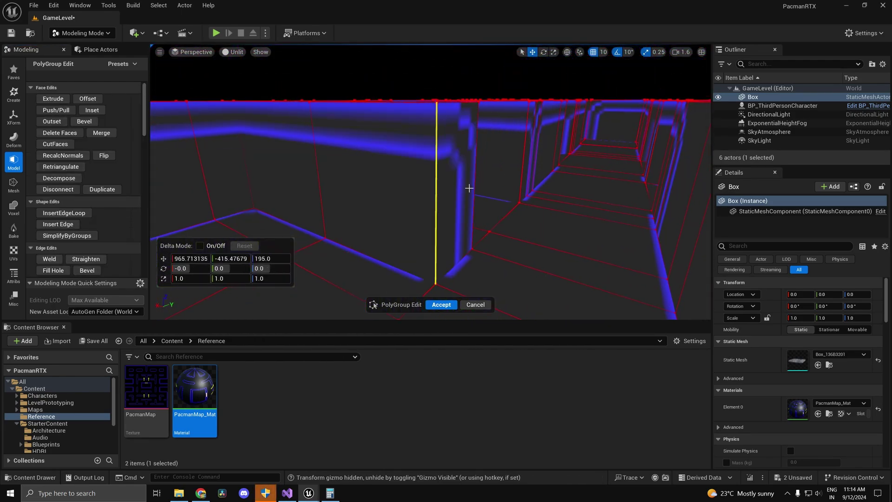
shift+click(468, 189)
right_drag(467, 189, 468, 189)
right_drag(533, 192, 432, 199)
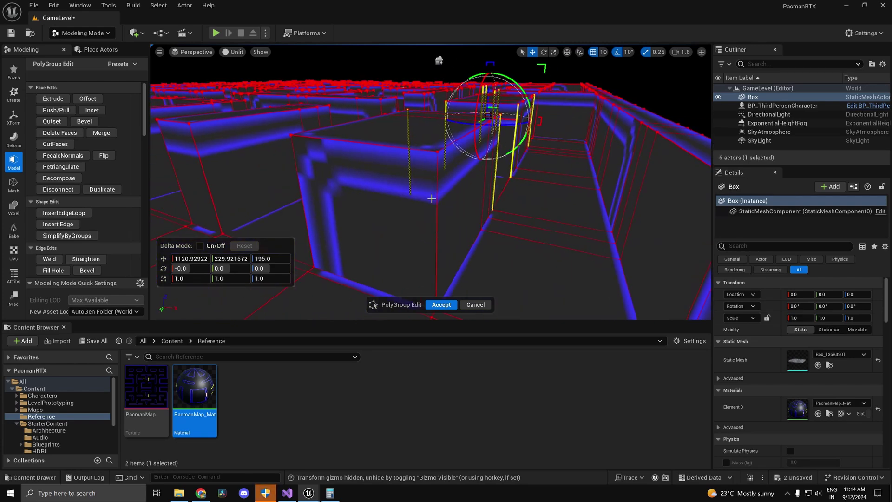
click(86, 270)
click(448, 304)
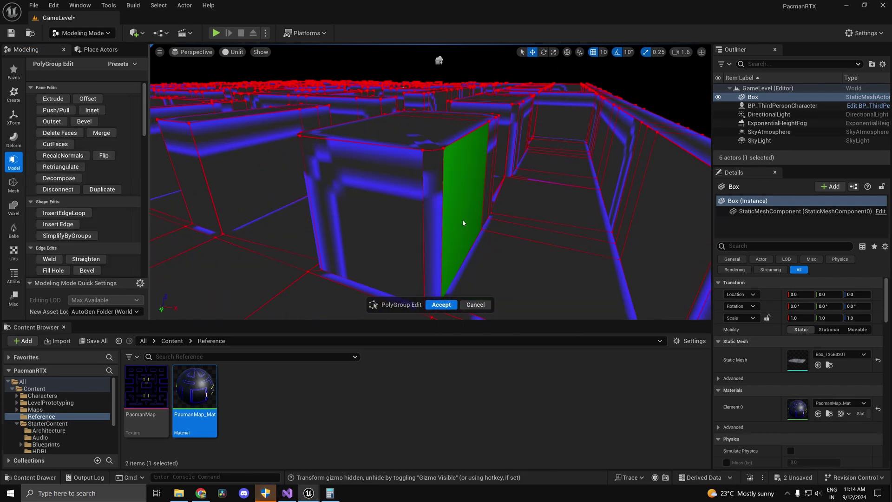
Bevel the vertical corner edges of the wall ends along the corridor with distance 15 and 5 subdivisions, and accept the PolyGroup Edit.
right_drag(464, 223, 482, 207)
click(482, 207)
shift+click(328, 206)
right_drag(420, 203, 392, 171)
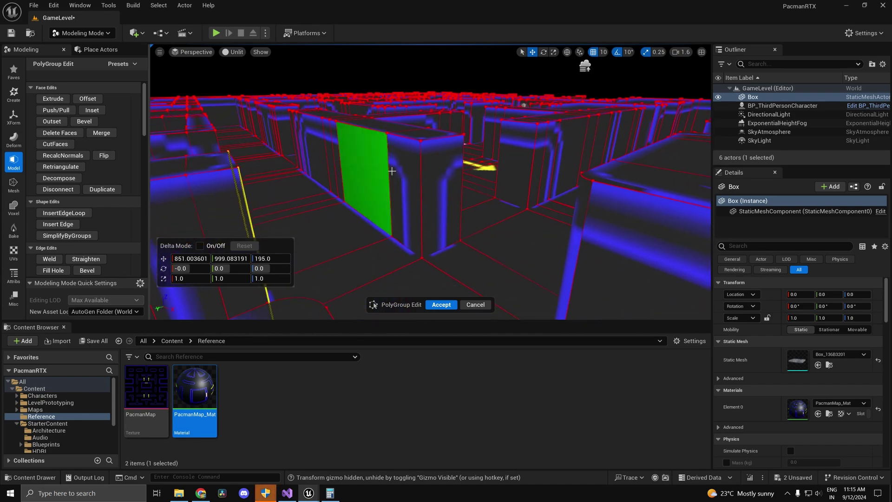
shift+click(420, 182)
shift+click(462, 181)
right_drag(462, 181, 462, 181)
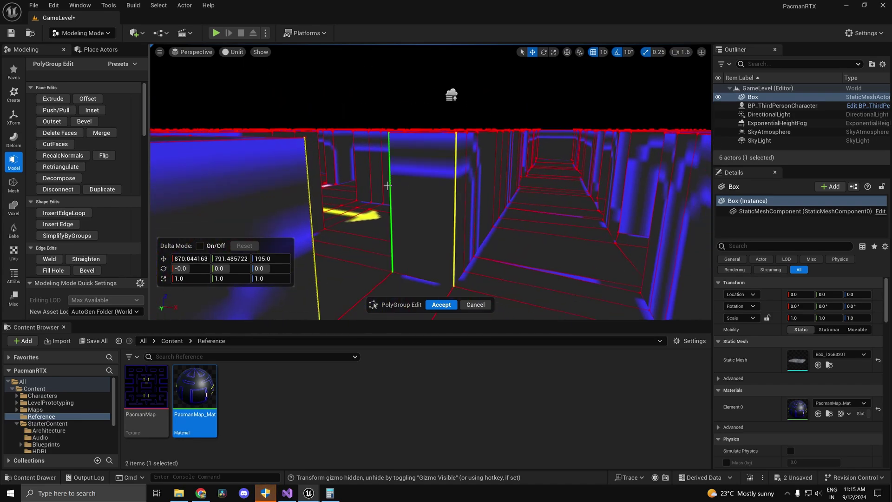
right_drag(400, 190, 400, 191)
click(86, 270)
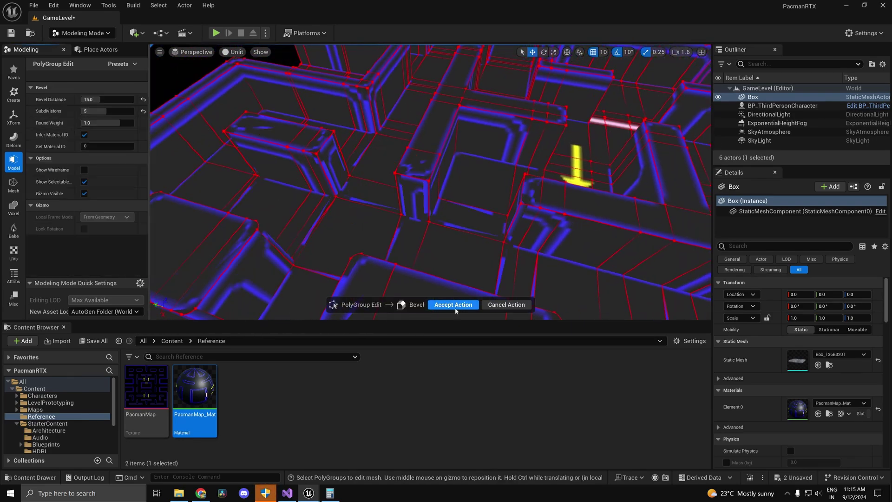
click(453, 307)
click(451, 306)
Reopen PolyGroup Edit, select the vertical corner edges of the wall blocks around the maze centre, and bevel them in one action.
right_drag(458, 195, 409, 153)
click(59, 68)
click(381, 221)
mouse_move(415, 184)
right_down()
mouse_move(415, 232)
mouse_move(415, 205)
mouse_move(464, 209)
mouse_move(418, 184)
right_up()
shift+click(414, 204)
shift+click(418, 184)
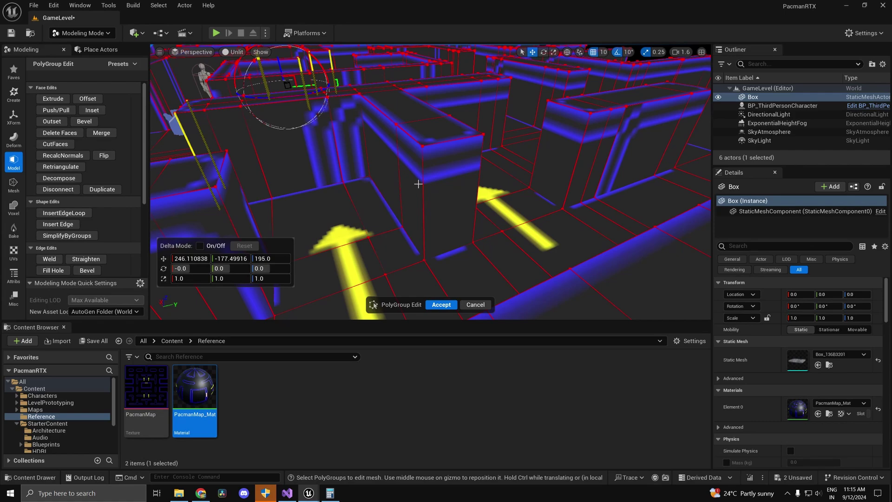
shift+click(478, 173)
right_drag(478, 174, 426, 184)
shift+click(432, 168)
shift+click(399, 155)
shift+click(465, 191)
shift+click(478, 172)
right_drag(477, 173, 445, 292)
shift+click(478, 183)
shift+click(447, 192)
key(e)
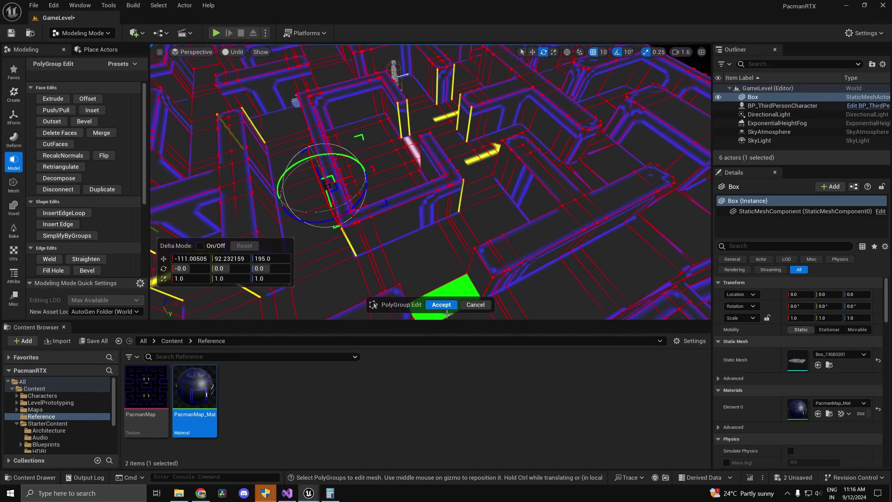
click(86, 121)
click(457, 307)
Select four further vertical corner edges on neighbouring wall ends and accept the PolyGroup Edit.
right_drag(459, 260, 460, 200)
click(460, 253)
shift+click(407, 251)
right_drag(408, 251, 432, 283)
shift+click(427, 235)
shift+click(474, 239)
click(441, 305)
Reopen PolyGroup Edit and bevel both vertical corner edges at the end of the next wall.
click(70, 68)
click(279, 200)
shift+click(322, 187)
right_drag(322, 186, 275, 183)
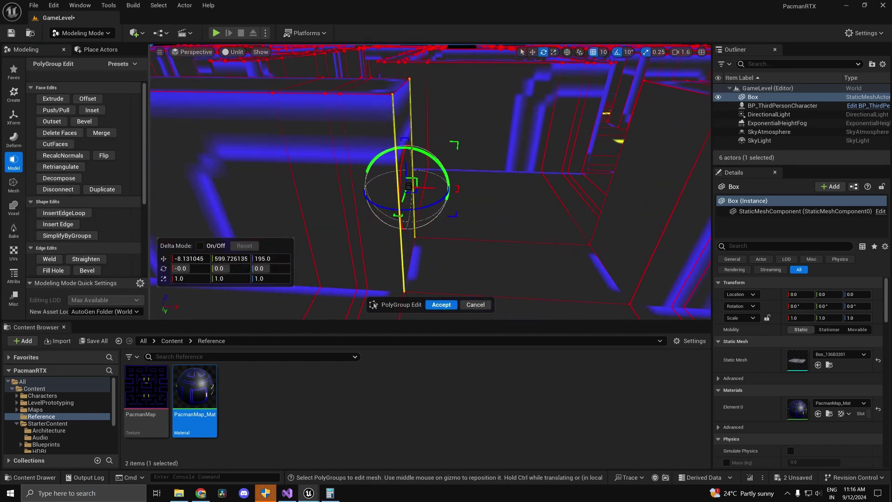
click(84, 125)
right_drag(418, 195, 469, 195)
click(452, 304)
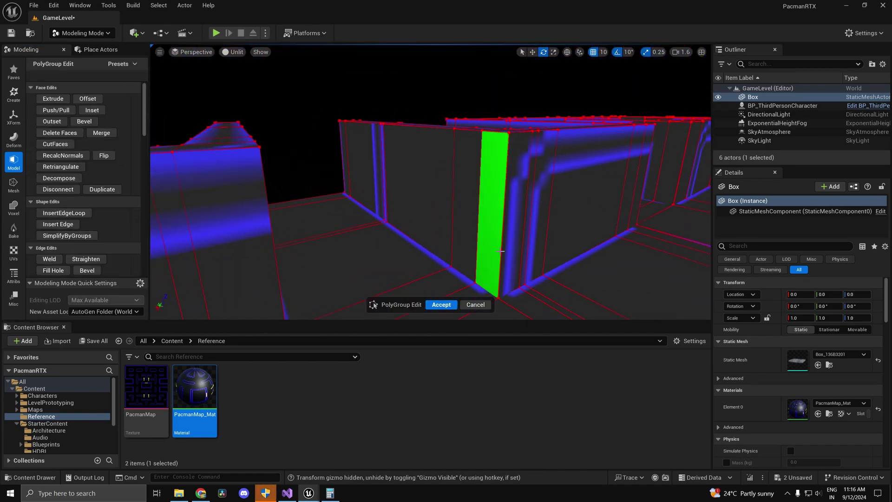
Select the vertical corner edges of the walls branching from the maze's outer side and bevel them together.
click(503, 231)
right_drag(503, 230, 531, 239)
shift+click(379, 229)
right_drag(378, 229, 431, 237)
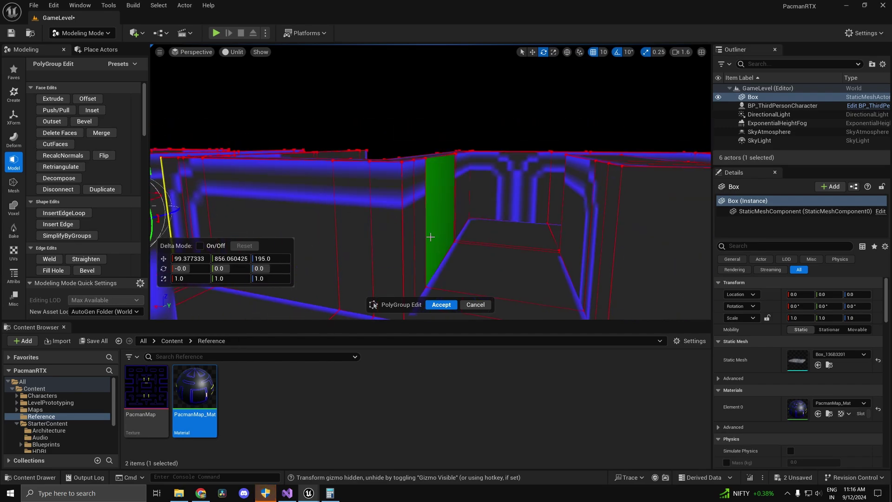
right_drag(562, 255, 578, 309)
shift+click(410, 218)
right_drag(410, 219, 364, 204)
right_drag(525, 249, 452, 193)
shift+click(409, 153)
right_drag(409, 153, 462, 223)
shift+click(416, 164)
shift+click(472, 218)
shift+click(380, 235)
shift+click(335, 236)
shift+click(454, 215)
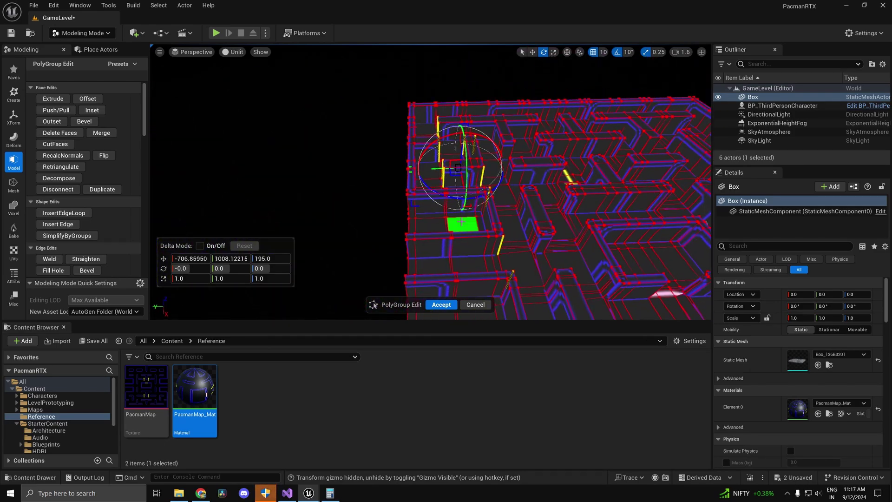
click(87, 270)
click(453, 304)
Bevel one more vertical corner edge selection on a nearby wall and accept the action.
right_drag(513, 251, 437, 260)
click(401, 202)
click(87, 271)
click(454, 304)
Select the vertical corner edges of the long wall's end and the blocks along the outer corridor, and bevel them together.
right_drag(500, 279, 448, 261)
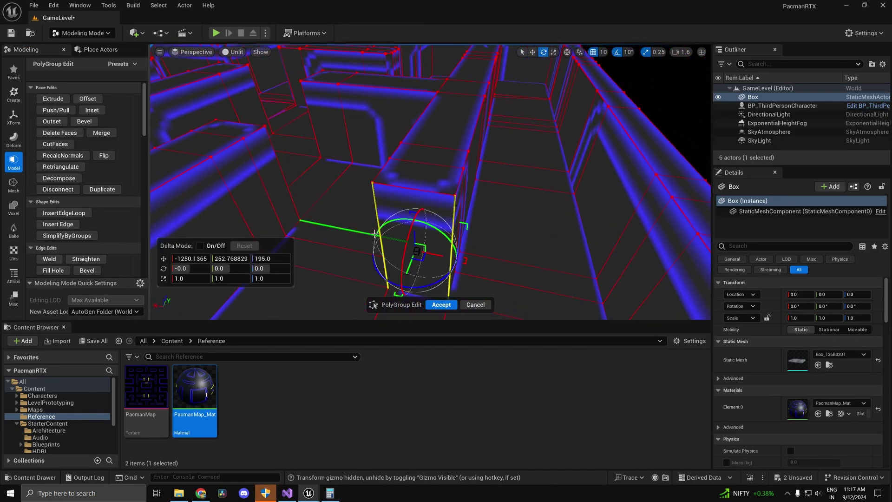
right_drag(374, 234, 500, 181)
shift+click(484, 237)
shift+click(474, 225)
shift+click(469, 205)
shift+click(458, 196)
shift+click(408, 193)
shift+click(530, 184)
shift+click(579, 190)
right_drag(584, 191, 586, 192)
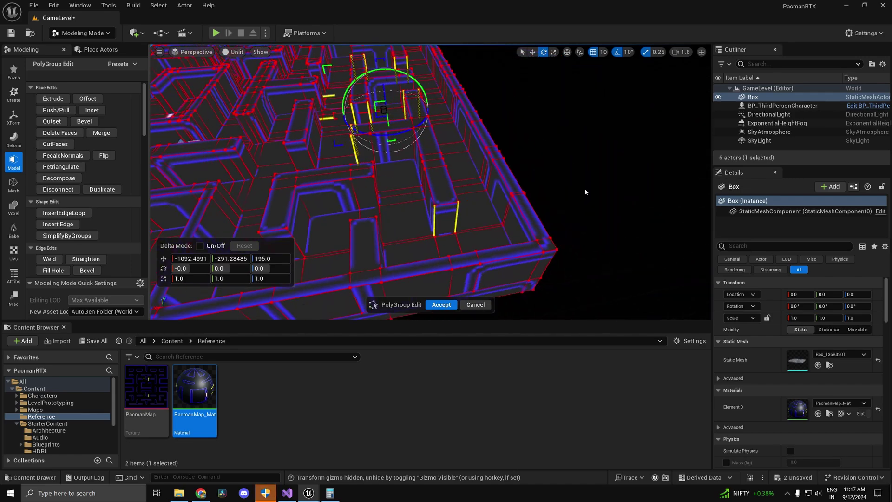
click(83, 120)
click(441, 305)
Bevel the remaining vertical corner edges of the short wall blocks near the outer wall and accept the PolyGroup Edit.
right_drag(464, 259, 427, 180)
shift+click(474, 156)
right_drag(475, 156, 437, 186)
shift+click(458, 209)
shift+click(438, 152)
click(83, 122)
click(453, 307)
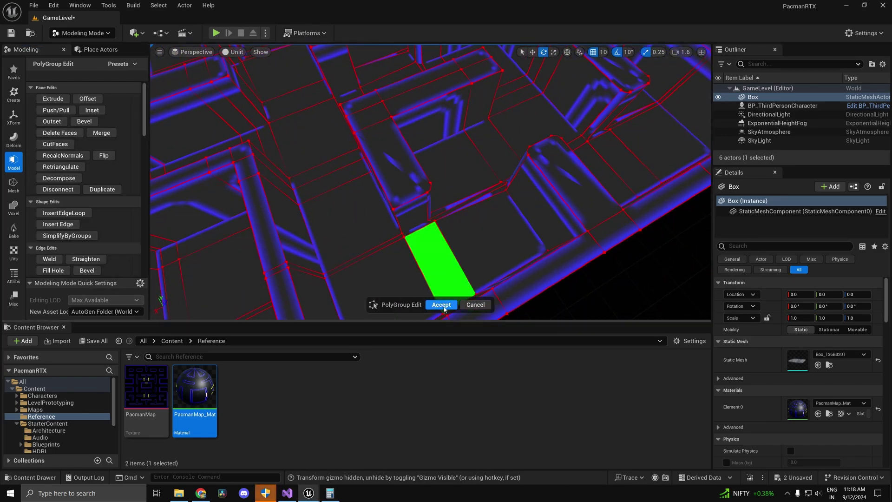
click(448, 306)
Reopen PolyGroup Edit, bevel the vertical corner edges of the wall blocks between the outer wall and the character, and close the edit.
click(65, 68)
click(398, 224)
right_drag(458, 237, 343, 172)
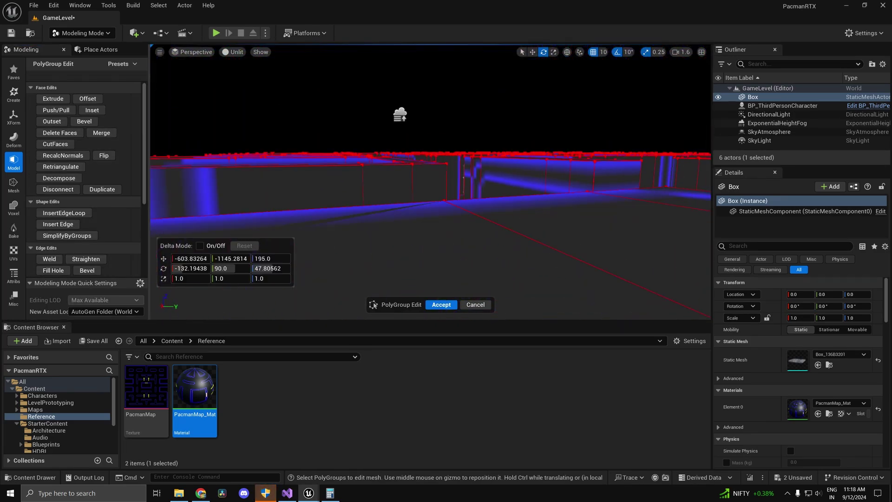
right_drag(612, 247, 471, 212)
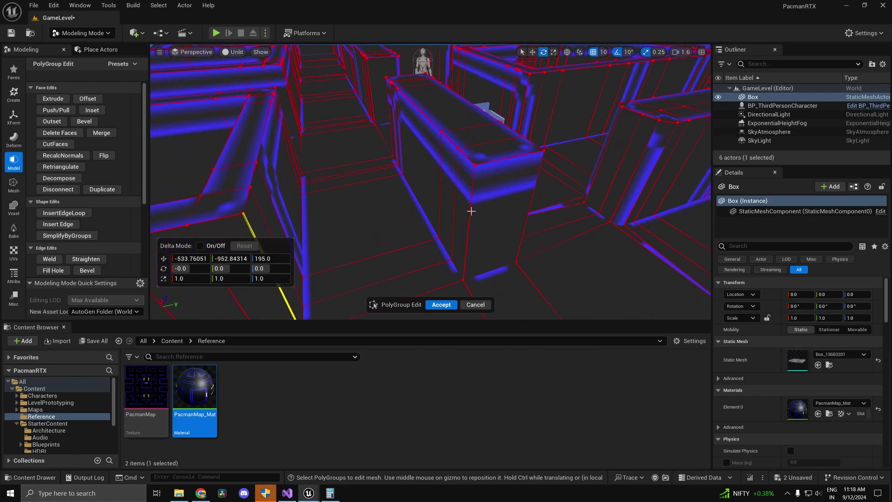
right_drag(553, 182, 564, 147)
shift+click(424, 135)
right_drag(425, 135, 457, 193)
right_drag(539, 242, 446, 180)
right_drag(381, 166, 404, 209)
shift+click(385, 204)
right_drag(349, 205, 418, 207)
shift+click(351, 201)
shift+click(421, 206)
shift+click(431, 223)
shift+click(472, 204)
click(84, 121)
click(476, 303)
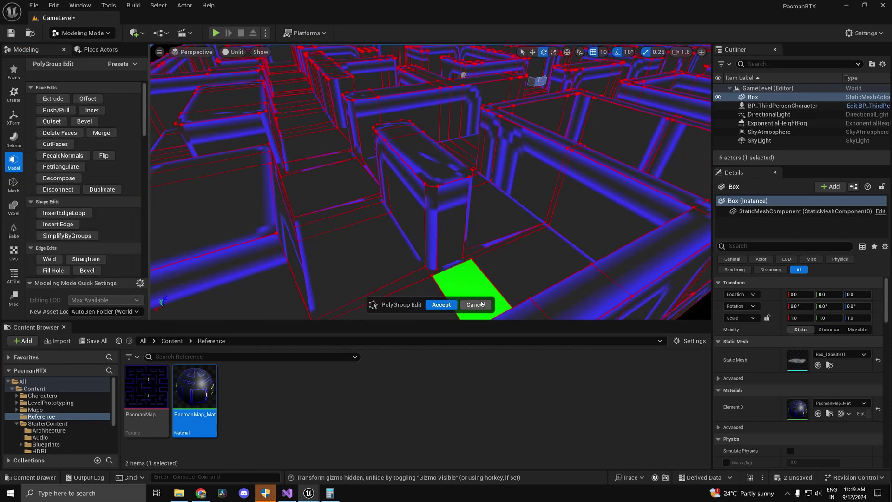
click(474, 305)
Reopen PolyGroup Edit, bevel the vertical corner edges of wall ends on opposite sides of the maze, and accept the edit.
click(57, 67)
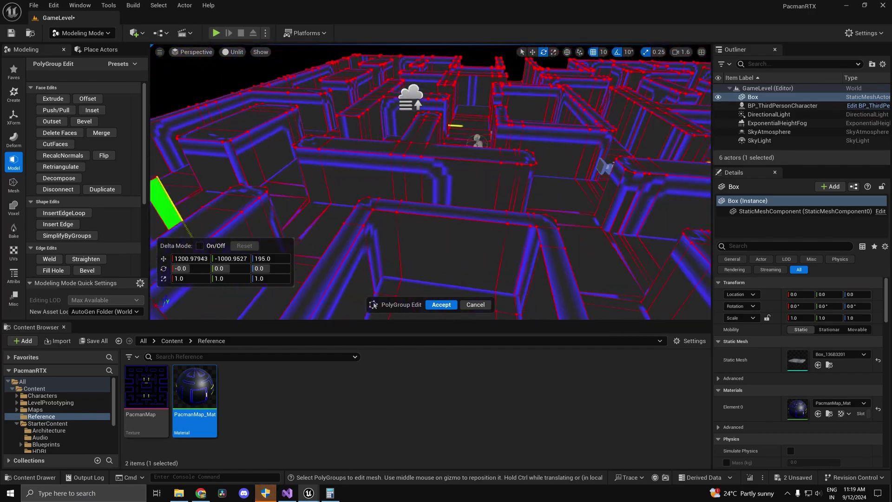
right_drag(445, 198, 470, 187)
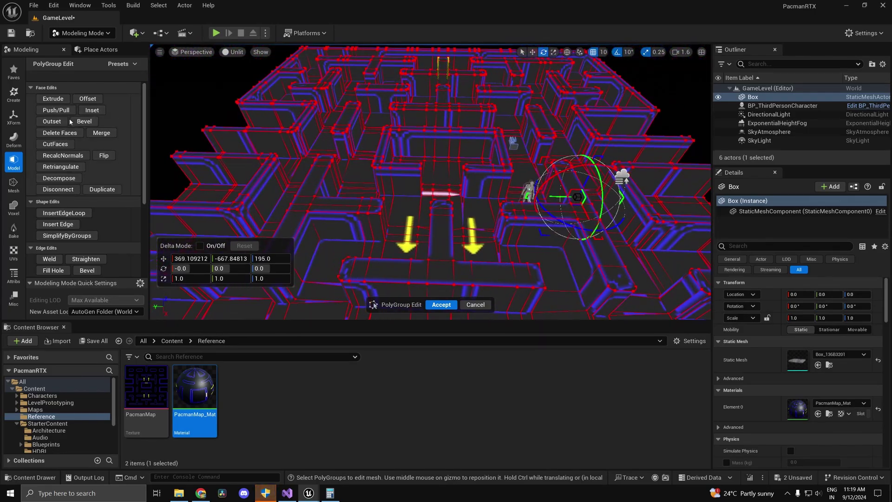
click(83, 121)
click(451, 305)
click(452, 305)
Reopen PolyGroup Edit and bevel the vertical corner edges at the ends of the straight wall stems and adjacent blocks.
right_drag(434, 139, 434, 139)
right_drag(395, 193, 430, 186)
click(65, 68)
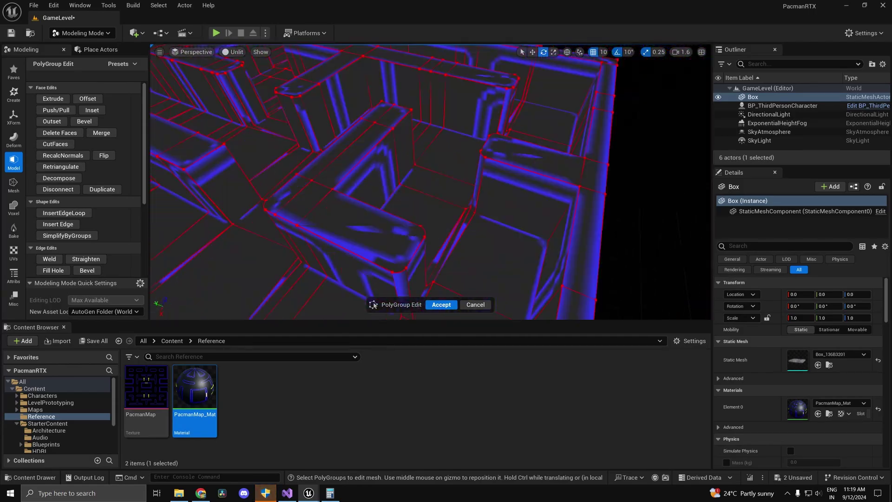
right_drag(394, 193, 394, 193)
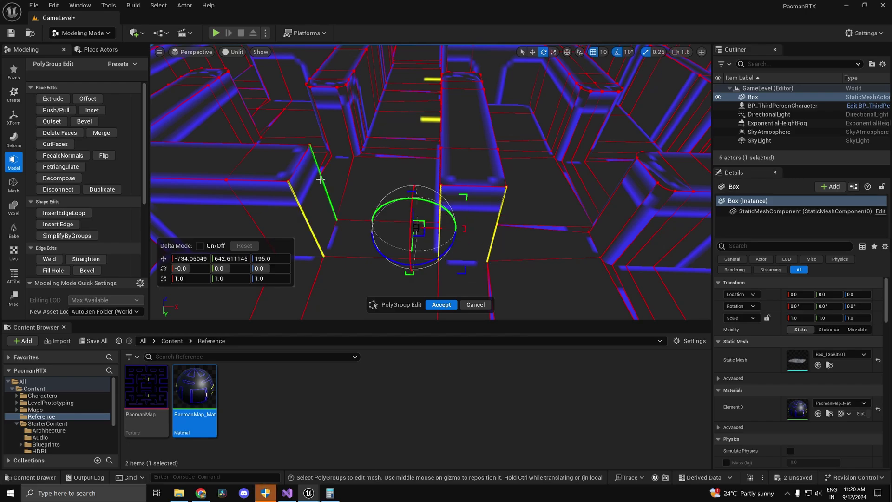
right_drag(320, 180, 356, 186)
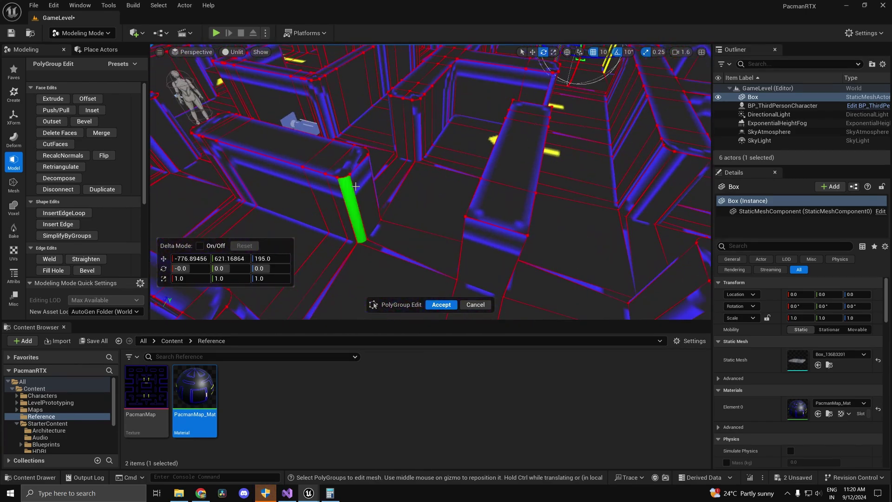
right_drag(472, 246, 472, 246)
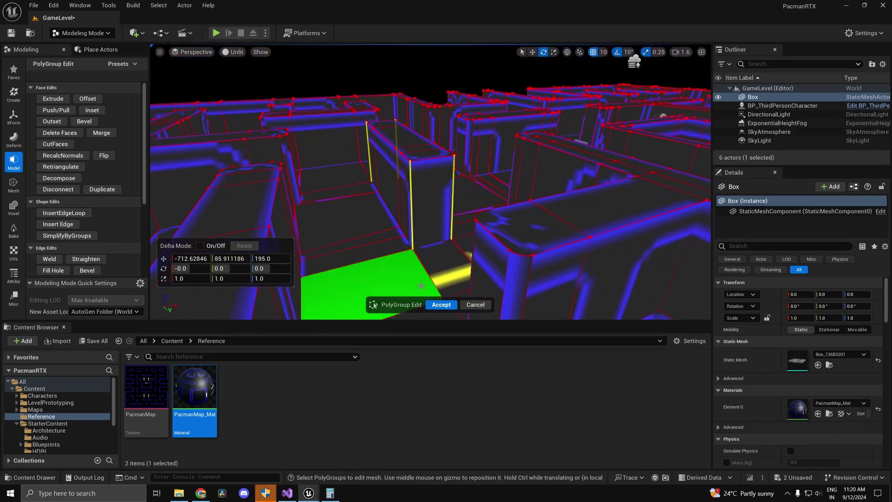
click(85, 121)
key(Return)
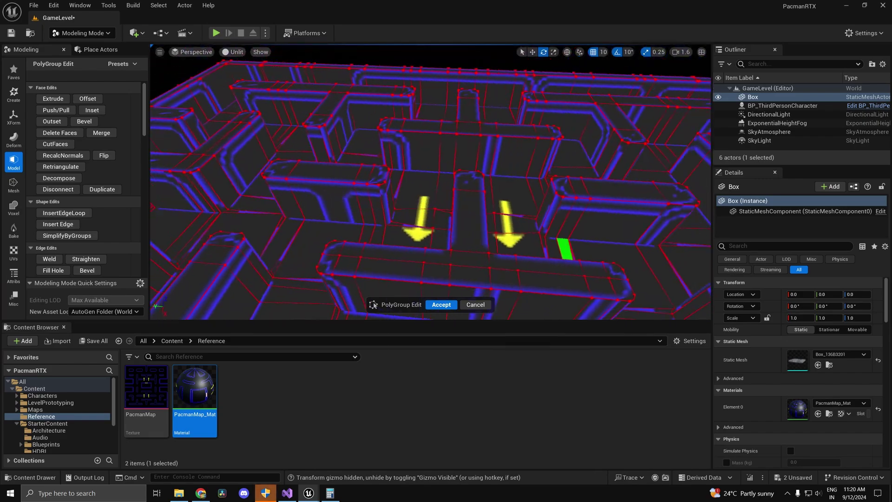
Bevel the selected vertical corner edges of the T-shaped wall's stem and a neighbouring wall, and accept the PolyGroup Edit.
right_drag(430, 182, 392, 195)
scroll(423, 195, up, 3)
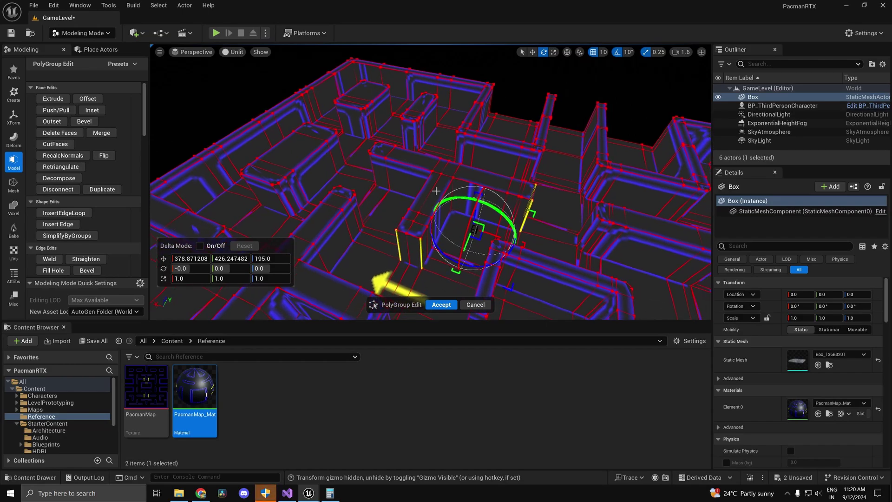
click(84, 121)
click(451, 305)
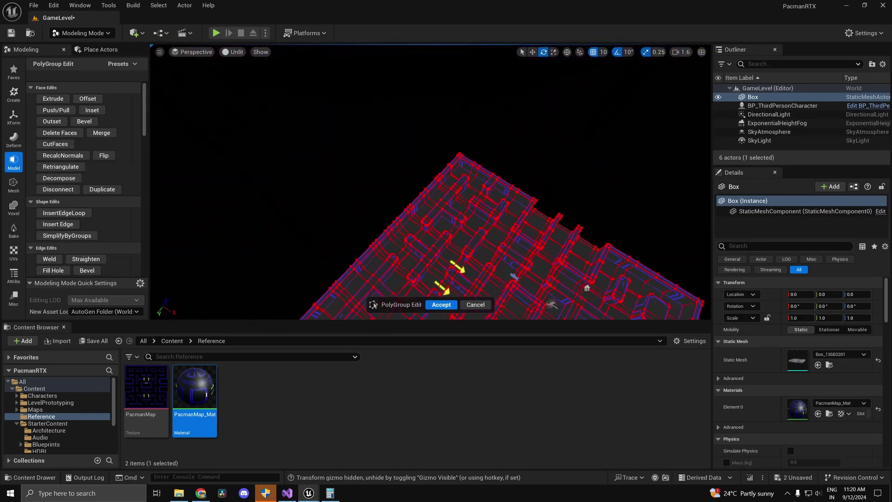
right_drag(430, 183, 483, 182)
key(w)
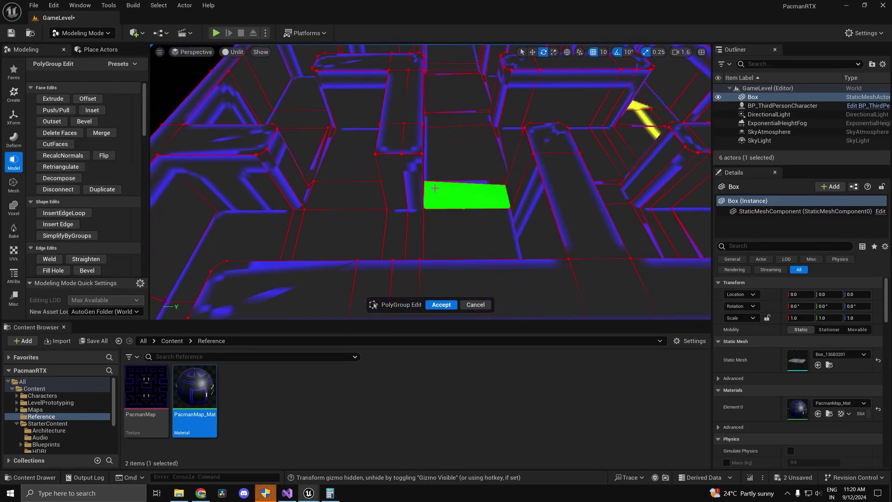
click(441, 304)
Reopen PolyGroup Edit, bevel the selected vertical corner edges near the maze's outer corner, and accept the edit.
click(62, 68)
right_drag(412, 186, 372, 186)
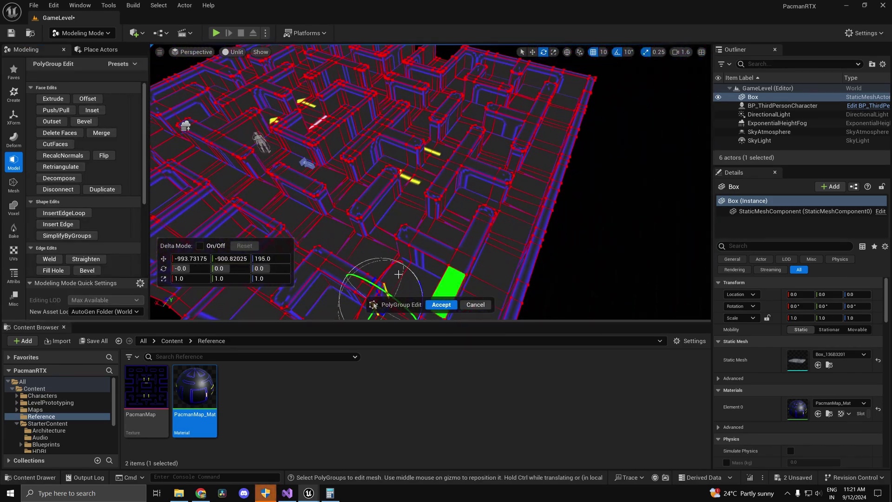
click(84, 121)
click(447, 304)
click(445, 305)
Reopen PolyGroup Edit, bevel the last sharp vertical corner with distance 15 and 5 subdivisions, and accept the edit.
right_drag(430, 204, 425, 125)
click(63, 68)
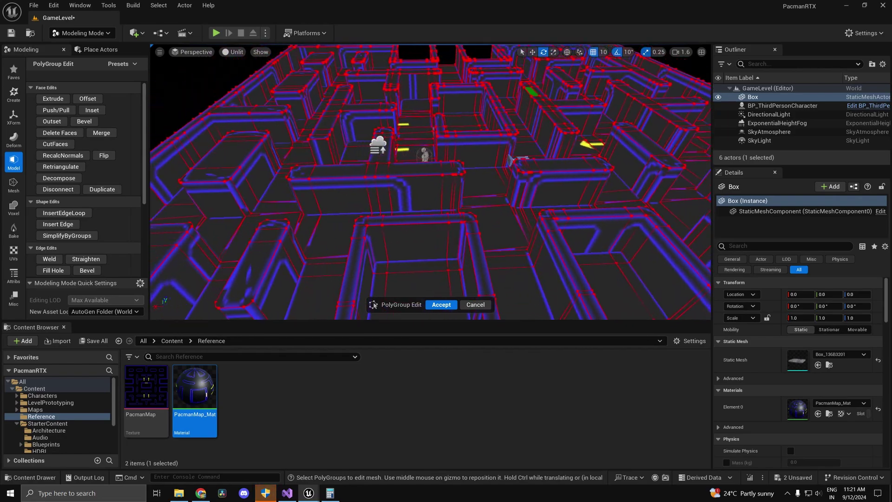
right_drag(430, 181, 388, 213)
click(498, 162)
right_drag(499, 161, 643, 172)
click(86, 271)
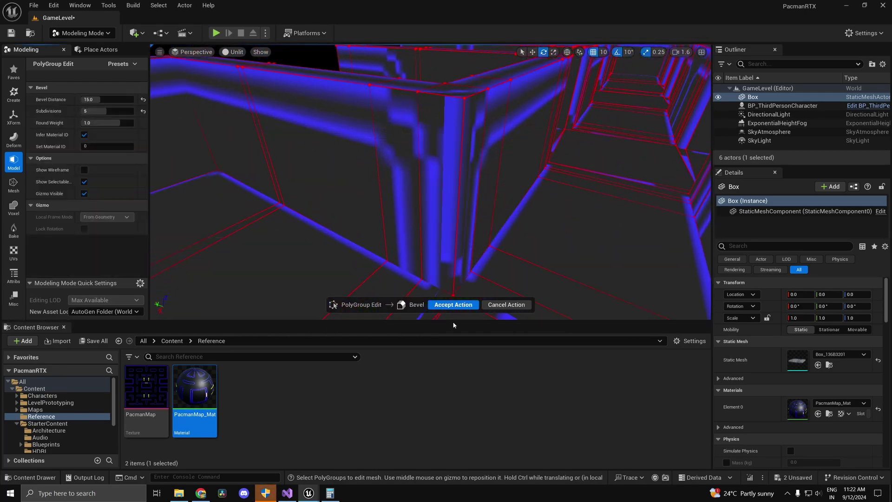
click(453, 305)
mouse_move(520, 209)
right_down()
mouse_move(568, 224)
mouse_move(580, 181)
mouse_move(525, 222)
mouse_move(497, 214)
mouse_move(515, 223)
right_up()
click(441, 304)
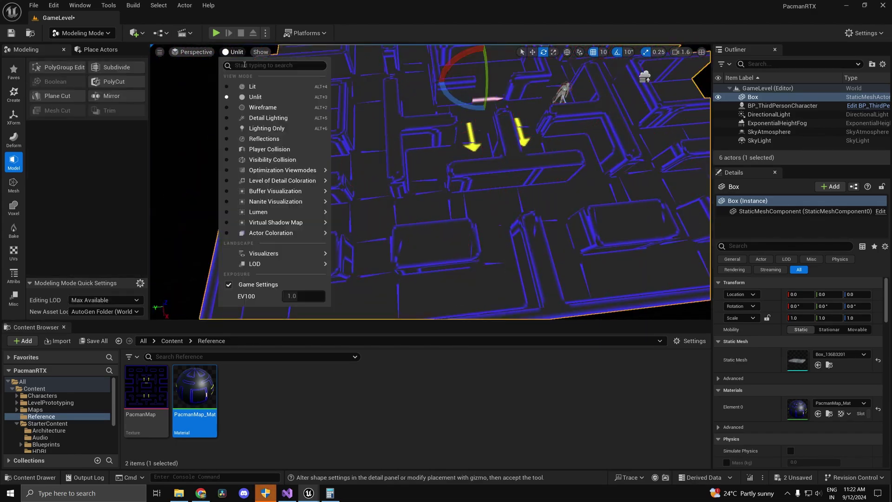
Switch the viewport to Lit and inspect the rounded wall corners from above and from inside the corridors.
click(252, 87)
right_drag(464, 177, 562, 163)
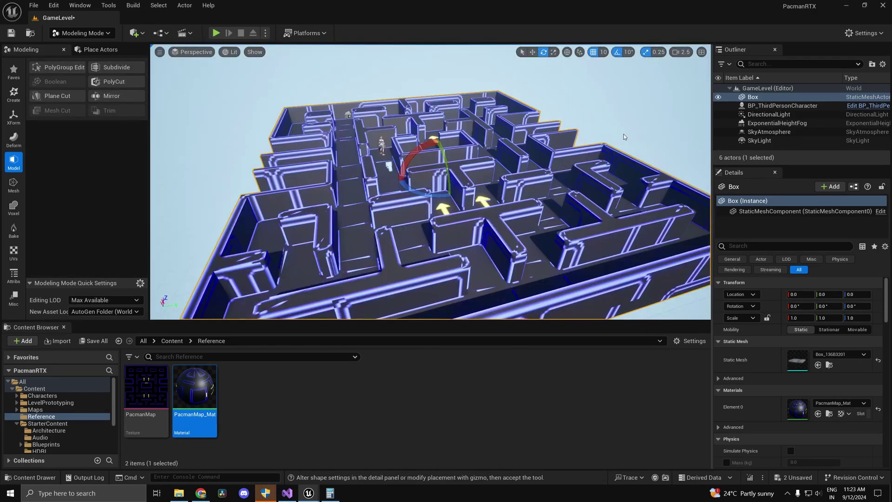
right_drag(623, 137, 492, 116)
scroll(664, 163, down, 1)
scroll(688, 116, up, 2)
scroll(641, 109, down, 4)
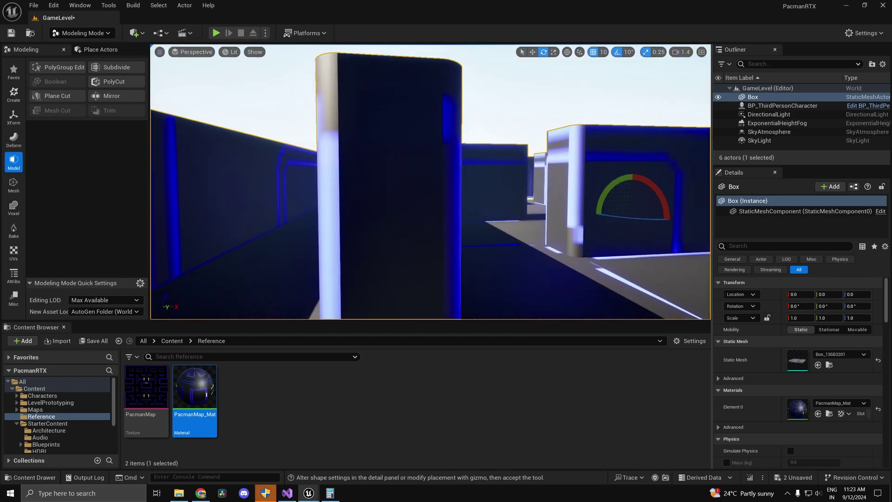
right_drag(501, 181, 375, 111)
scroll(464, 186, up, 1)
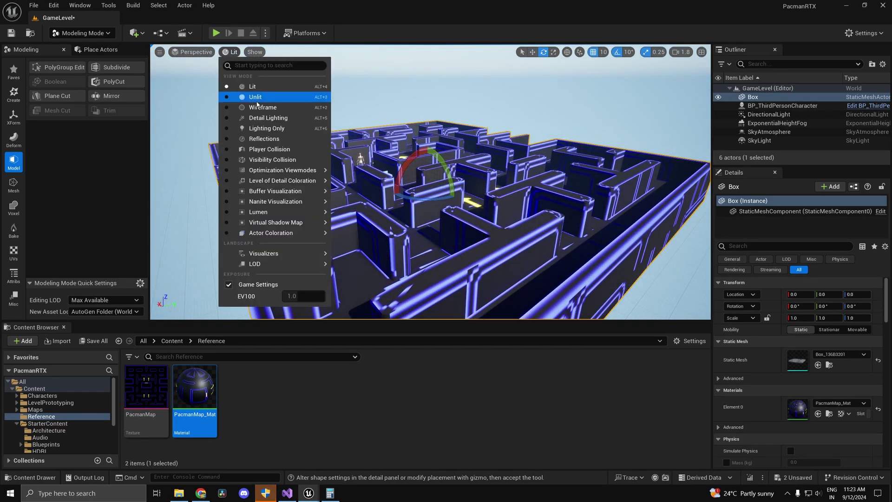
Switch the viewport to Wireframe and examine the maze mesh's geometry from several angles.
click(260, 108)
right_drag(457, 136, 402, 120)
scroll(465, 132, up, 3)
scroll(399, 114, down, 4)
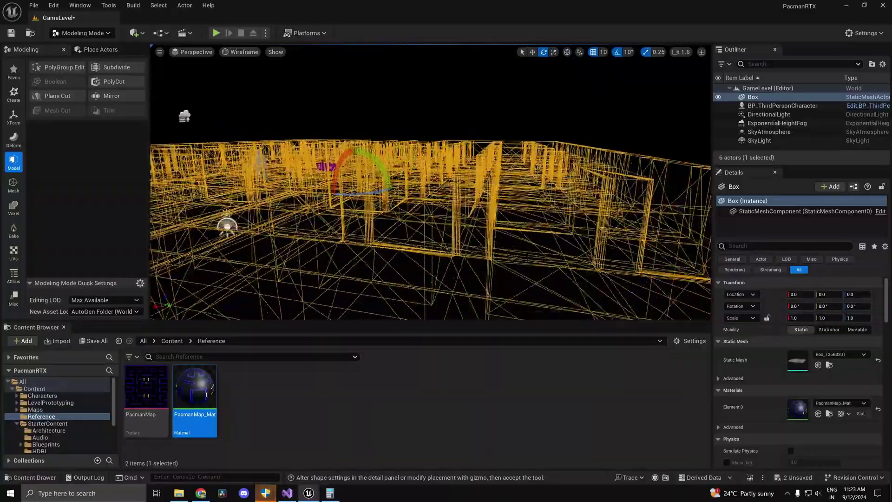
mouse_move(403, 119)
right_down()
mouse_move(418, 134)
mouse_move(409, 145)
mouse_move(414, 127)
right_up()
right_drag(371, 204, 353, 215)
scroll(364, 203, down, 2)
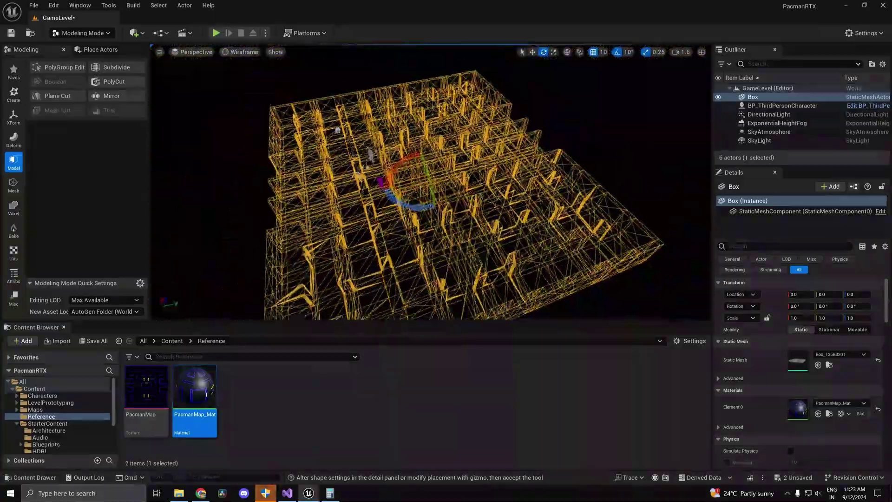